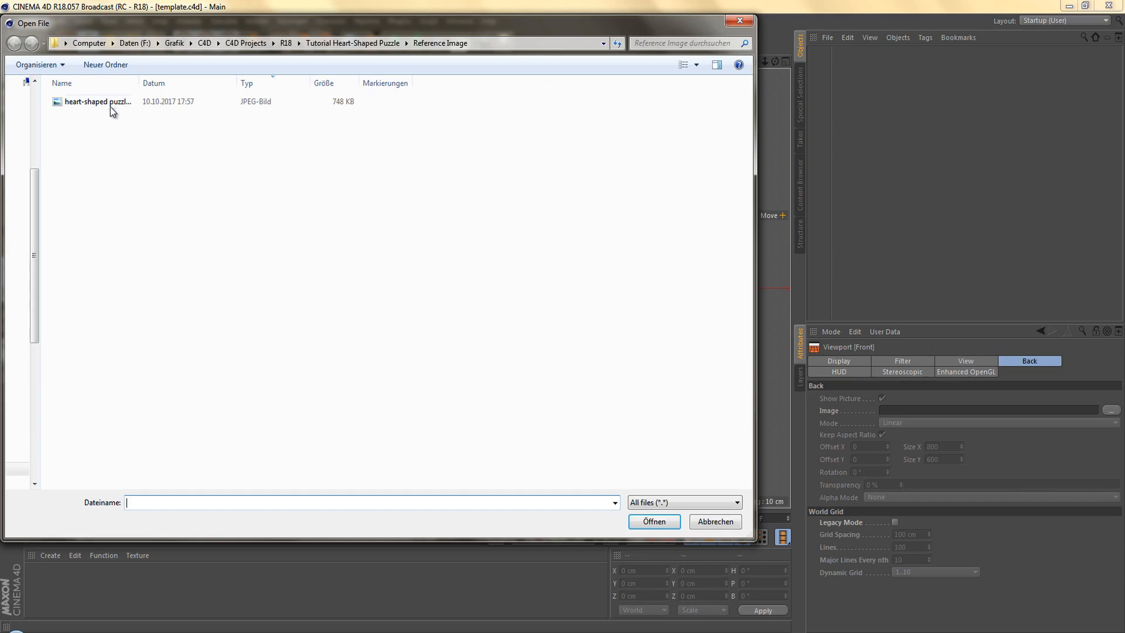
Step: Load the heart-shaped puzzle image as the Front view background, with Size X 1500 and 65% transparency
double_click(110, 103)
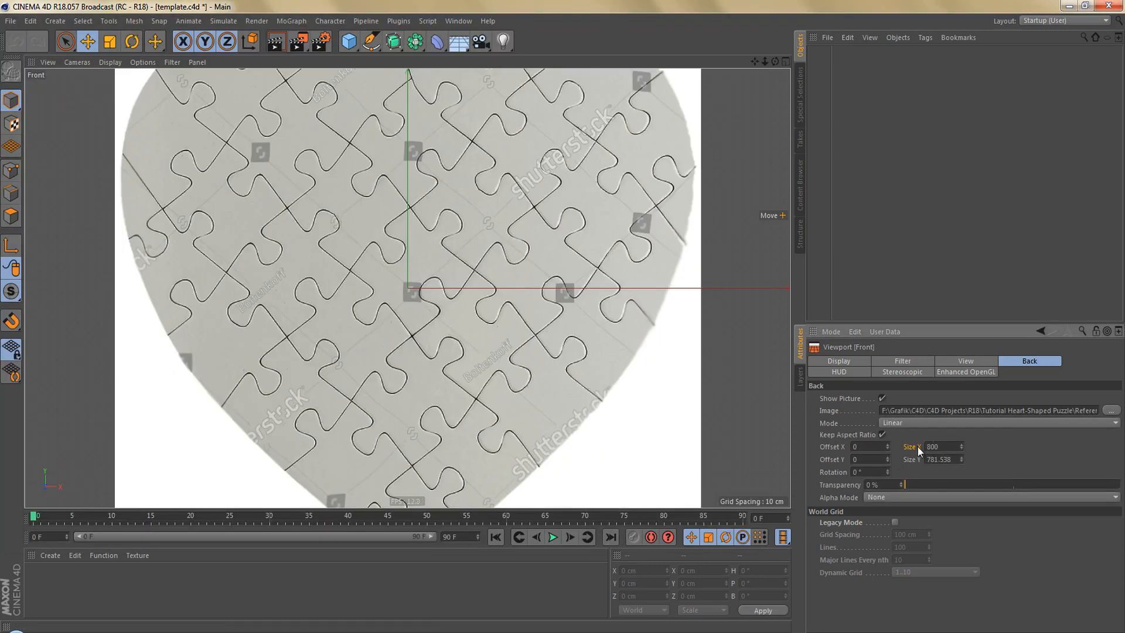
drag(944, 448, 900, 453)
text(1500)
key(Return)
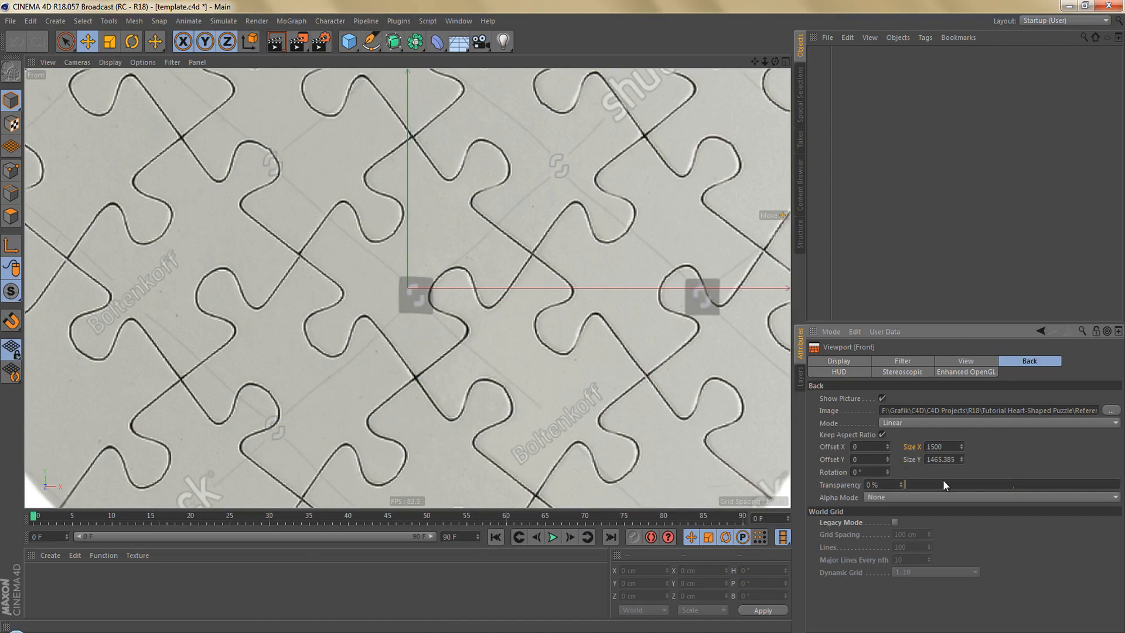
drag(999, 488, 1047, 487)
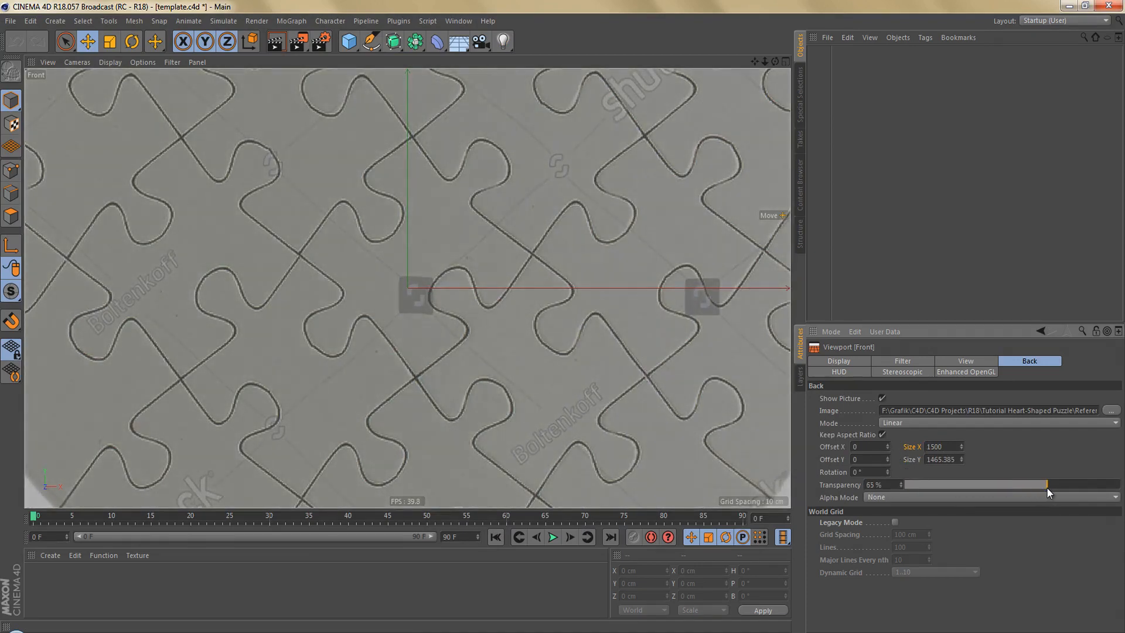
Step: Set the background image's Offset X to -2 so the heart's notch lines up with the vertical axis
alt+middle_drag(541, 336, 554, 463)
alt+middle_drag(548, 185, 560, 346)
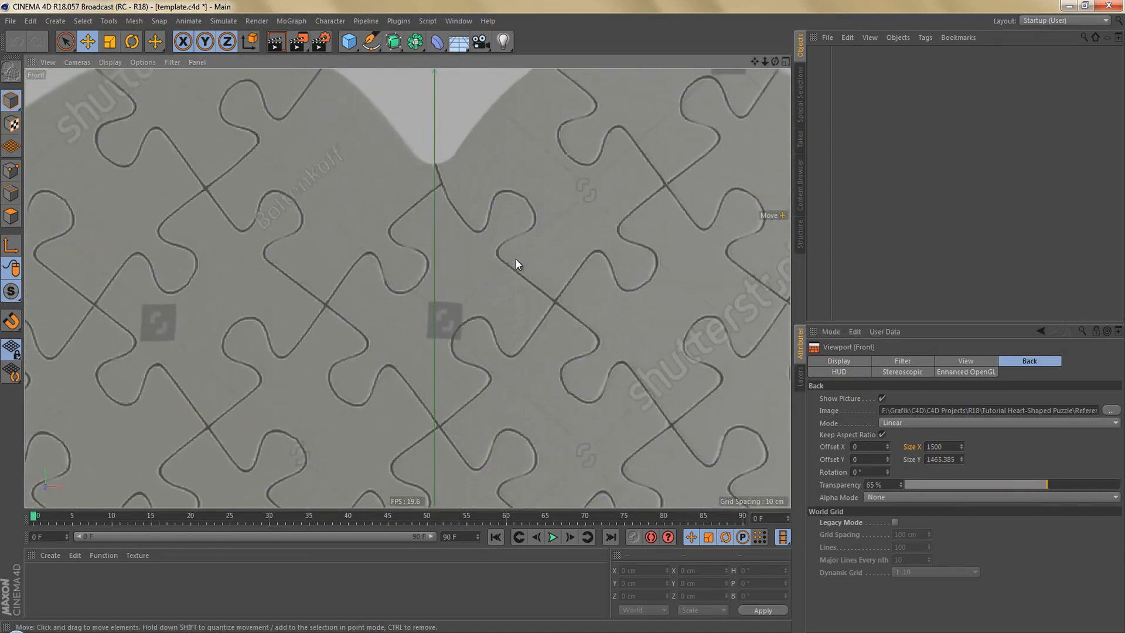
click(835, 446)
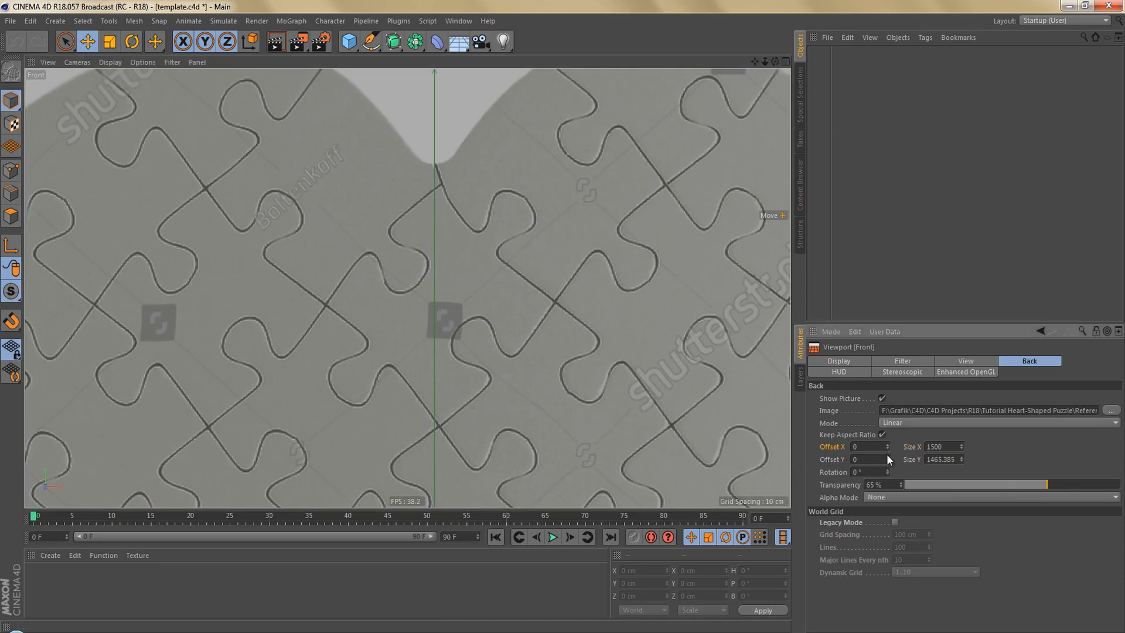
click(887, 450)
click(887, 449)
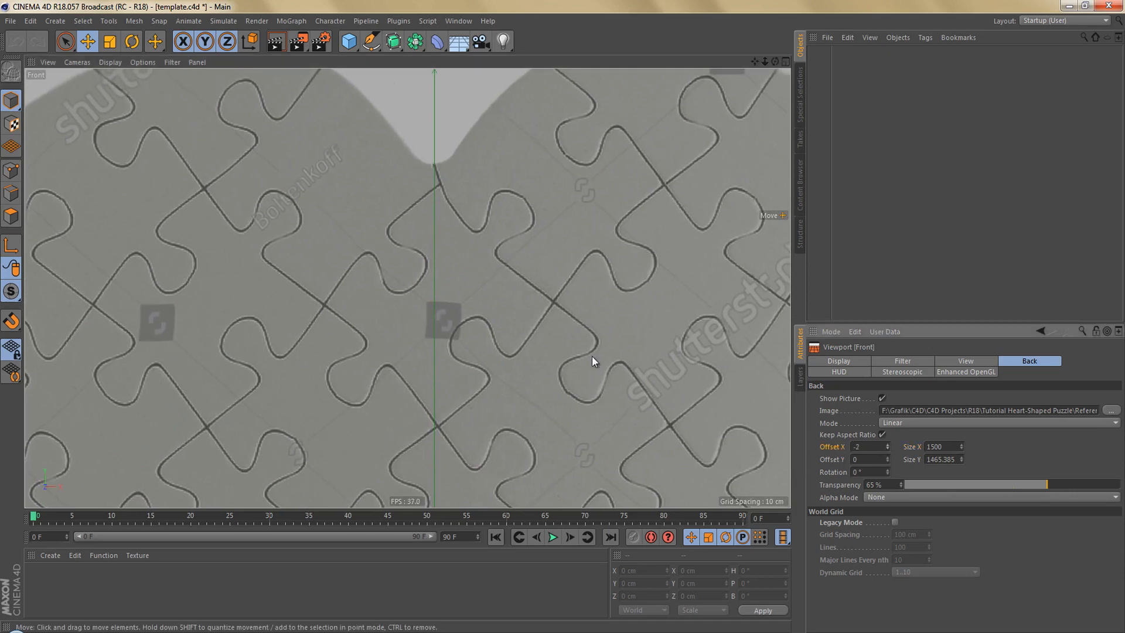
scroll(454, 206, down, 8)
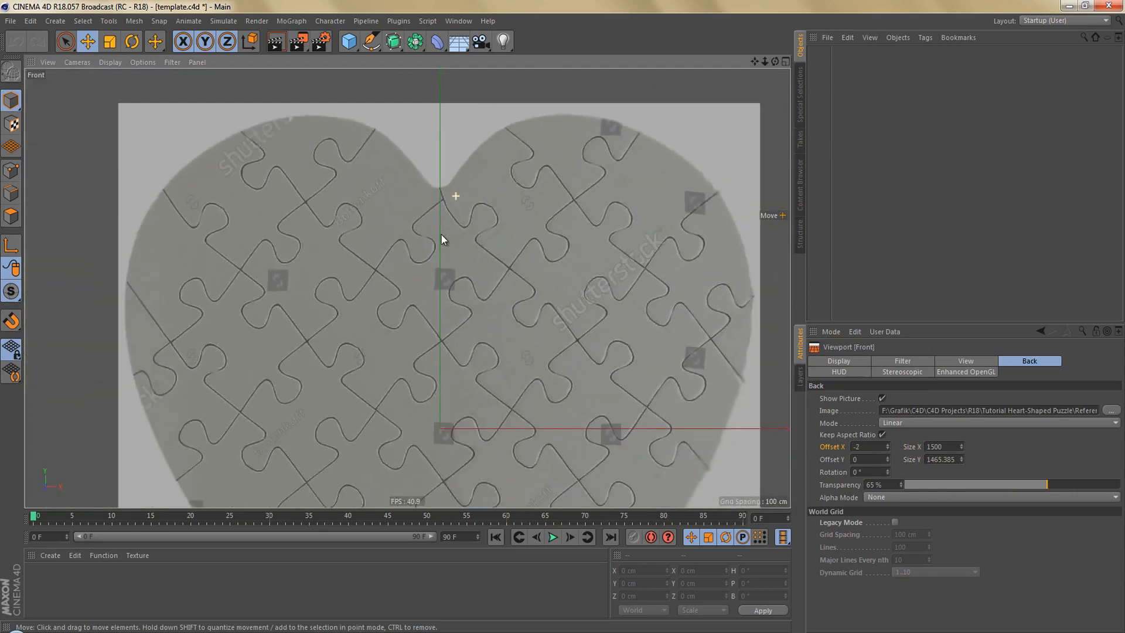
alt+middle_drag(502, 301, 485, 271)
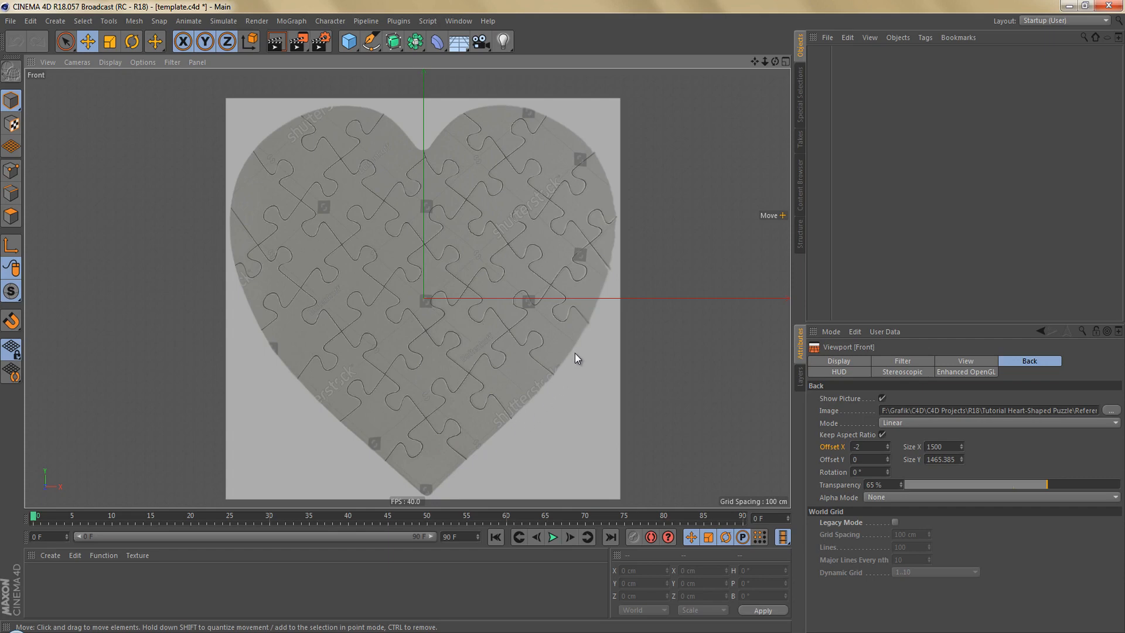
Step: Start a Bezier spline with the Pen just right of the heart's notch, about X 40, Y 576 cm, and lengthen its tangent along the outline
alt+middle_drag(478, 210, 482, 265)
alt+right_drag(441, 152, 486, 152)
drag(375, 40, 442, 62)
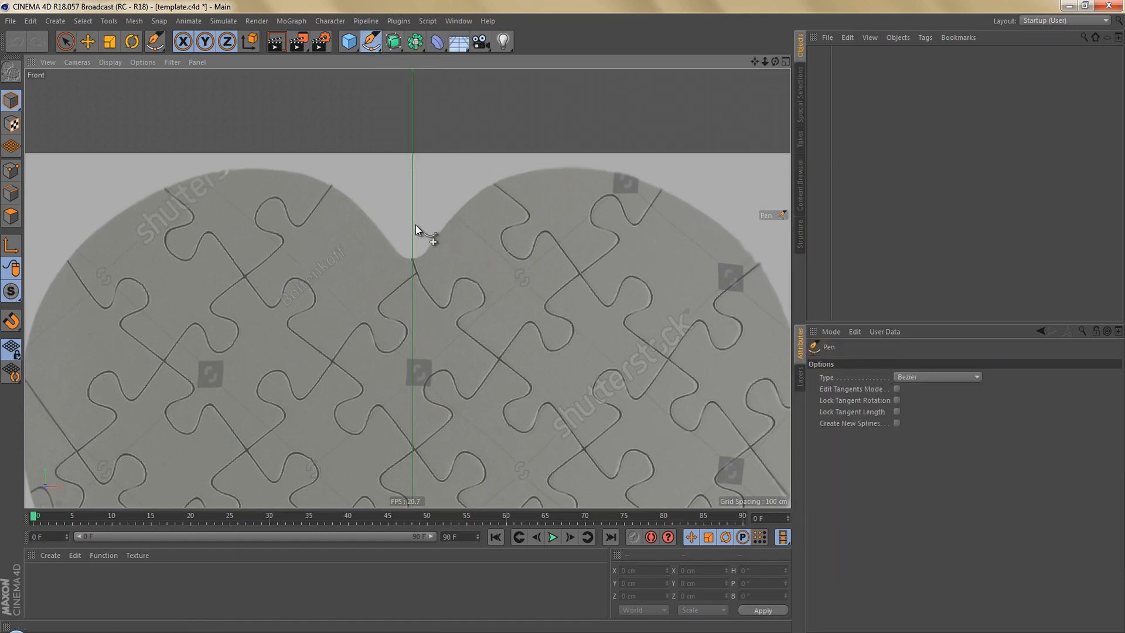
scroll(465, 228, up, 5)
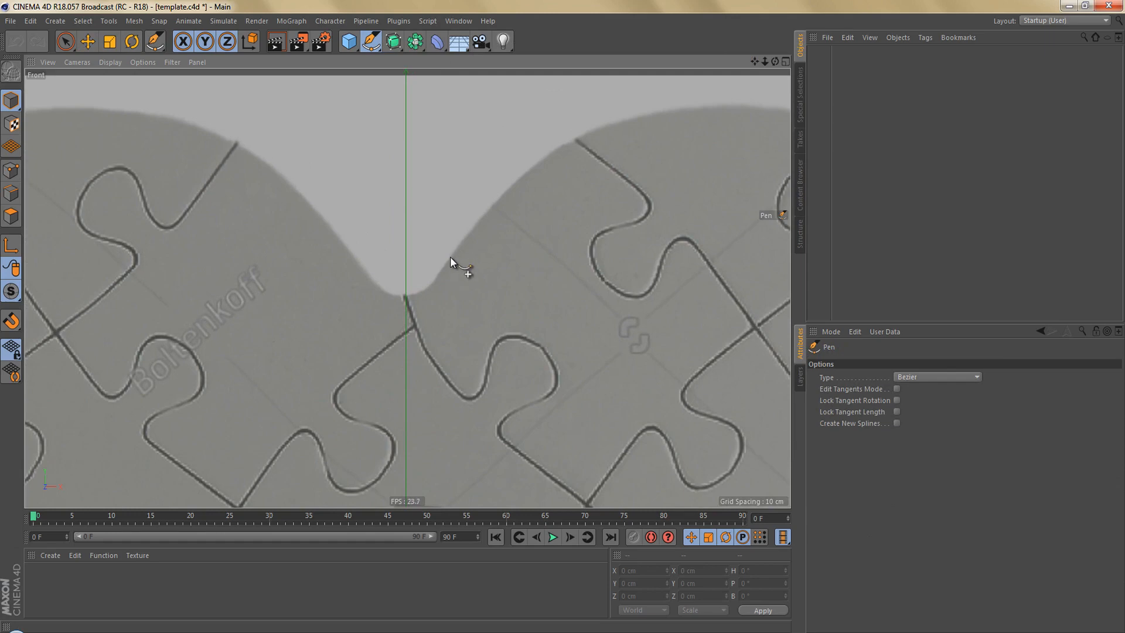
click(450, 256)
drag(459, 241, 474, 222)
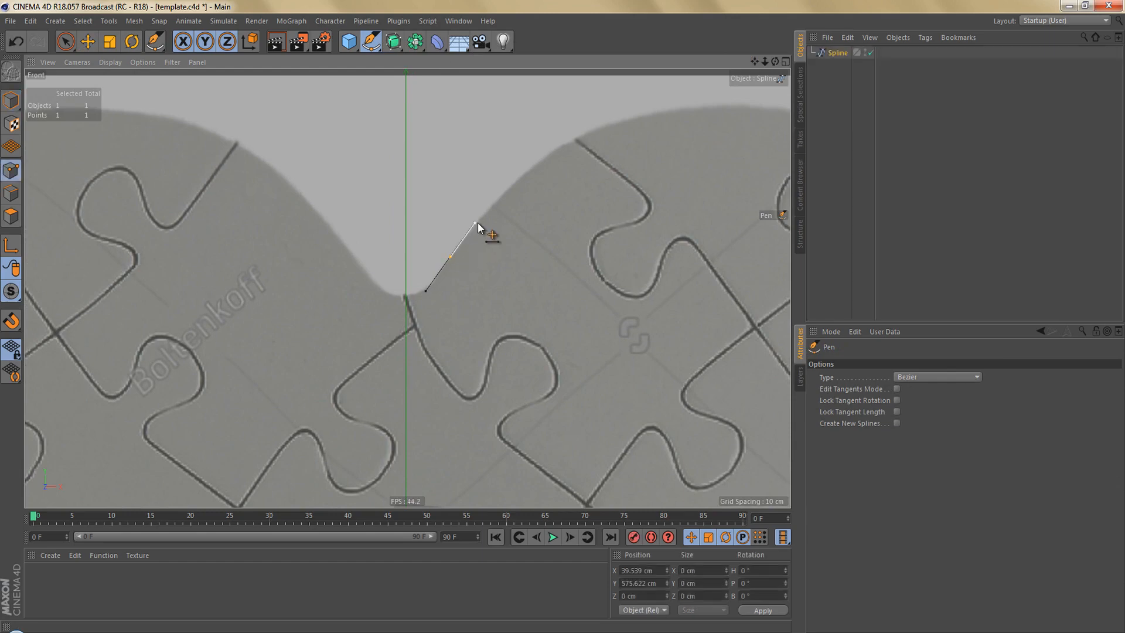
drag(476, 223, 566, 95)
Step: Add a second spline point where a puzzle cut meets the heart's right edge, about X 626, Y -86 cm, with its tangent along the edge
scroll(539, 169, down, 6)
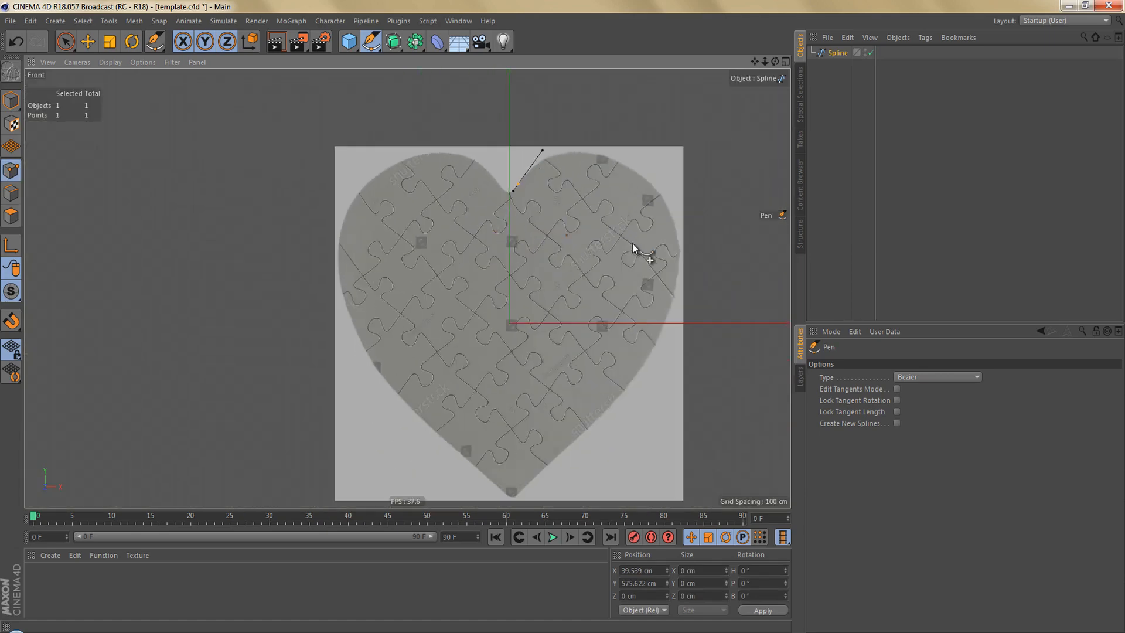
scroll(600, 309, up, 8)
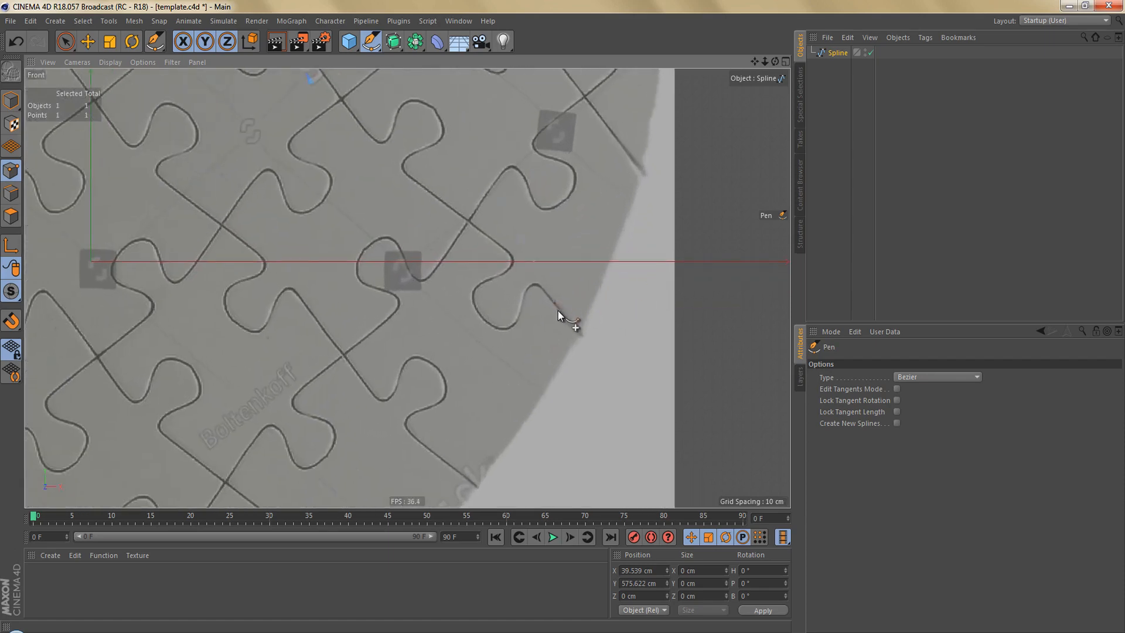
scroll(581, 331, up, 4)
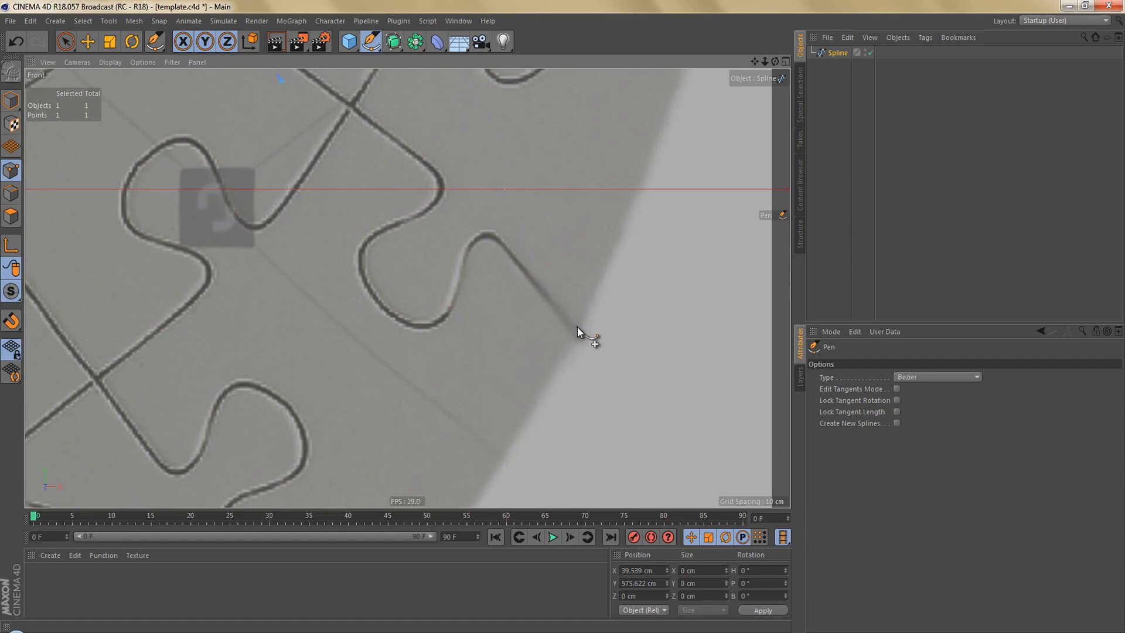
scroll(578, 340, up, 2)
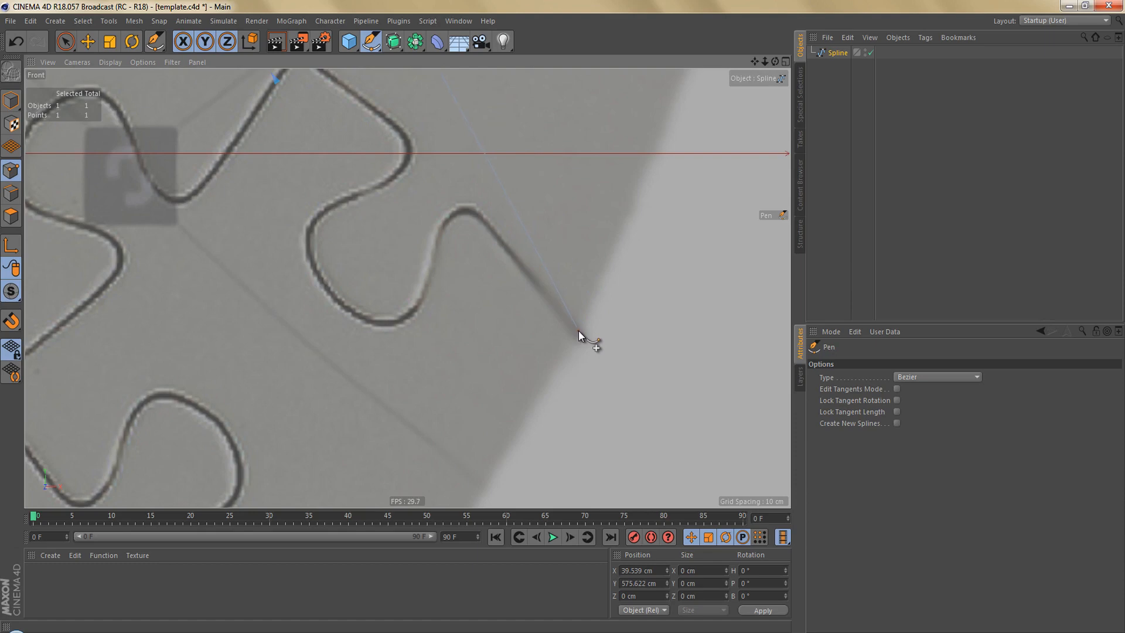
drag(579, 329, 531, 427)
Step: Add a third spline point just right of the heart's bottom tip, at about X 38, Y -703 cm
scroll(579, 296, down, 8)
alt+middle_drag(539, 378, 596, 254)
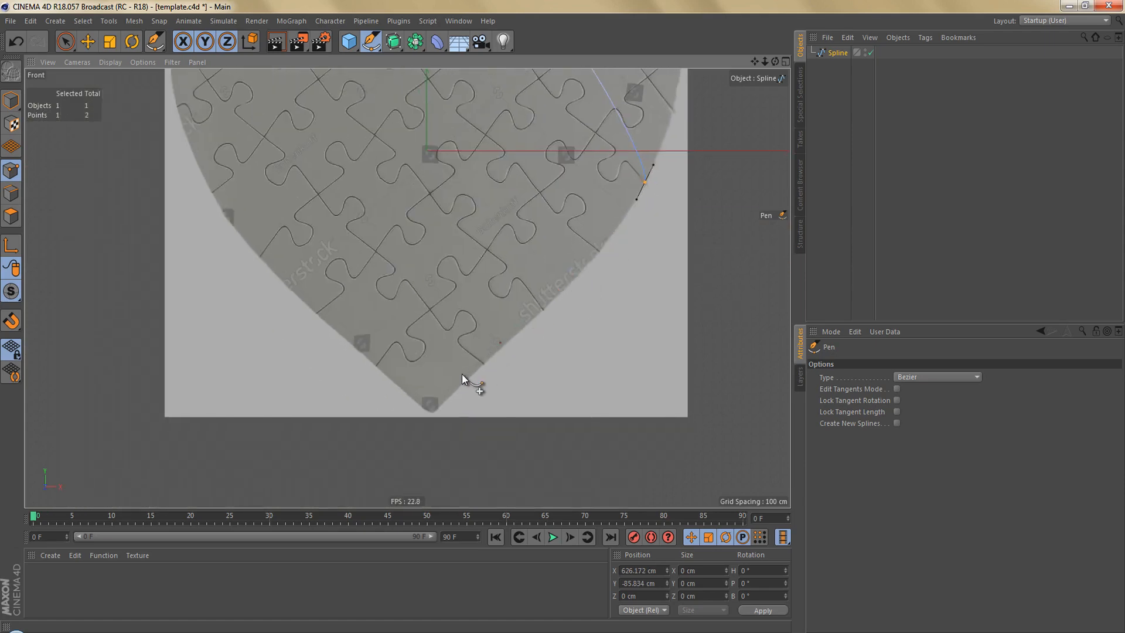
scroll(451, 393, up, 8)
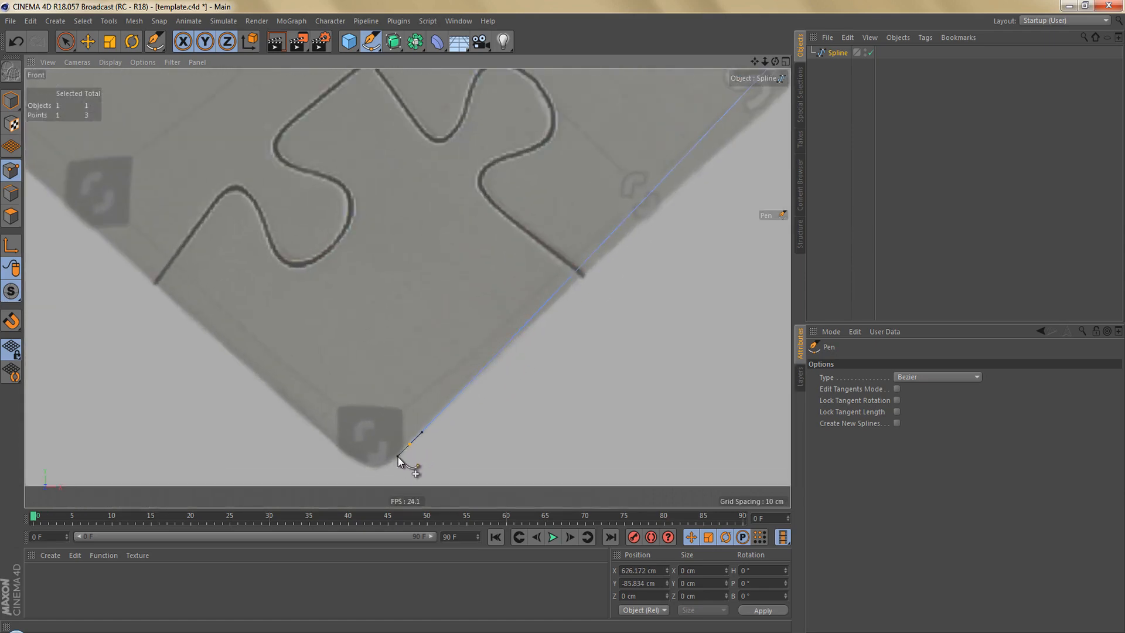
click(402, 450)
scroll(460, 387, down, 8)
scroll(418, 436, down, 6)
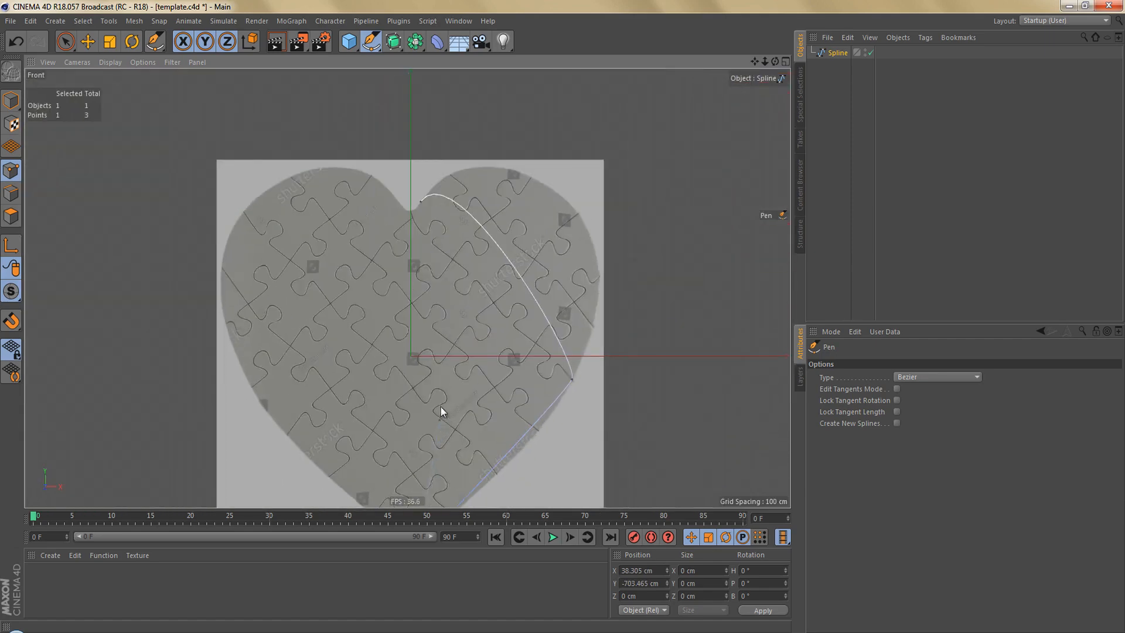
Step: Select all spline points and lengthen the facing tangents of the first two points to bulge the curve around the right lobe
key(ctrl+a)
scroll(449, 188, up, 3)
scroll(469, 246, up, 3)
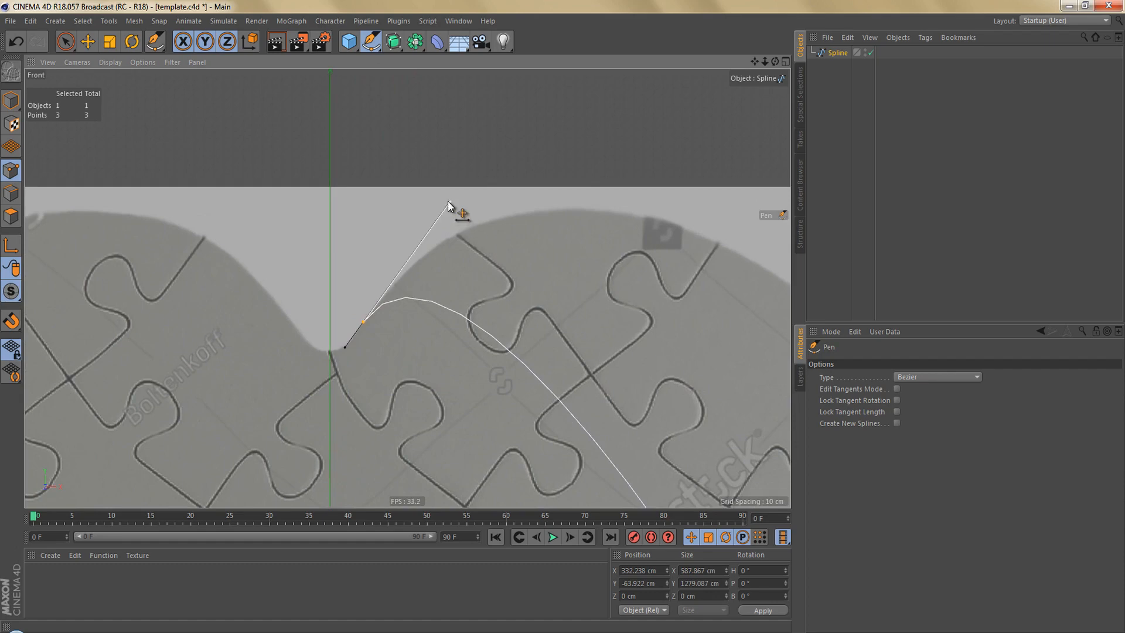
drag(449, 203, 588, 9)
scroll(582, 228, down, 10)
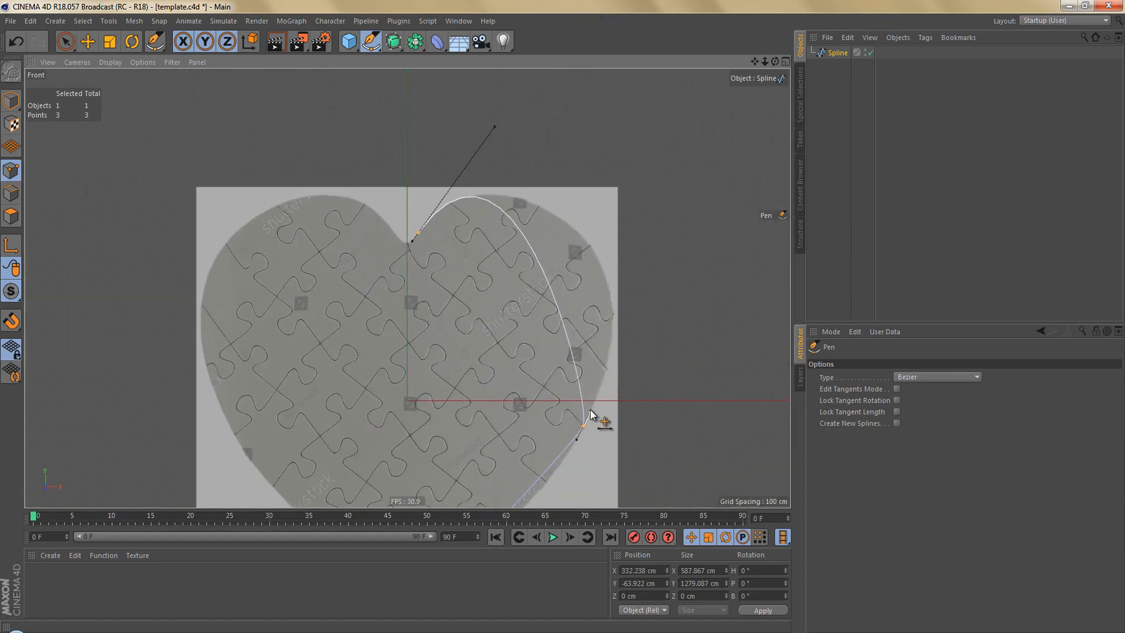
drag(590, 413, 655, 288)
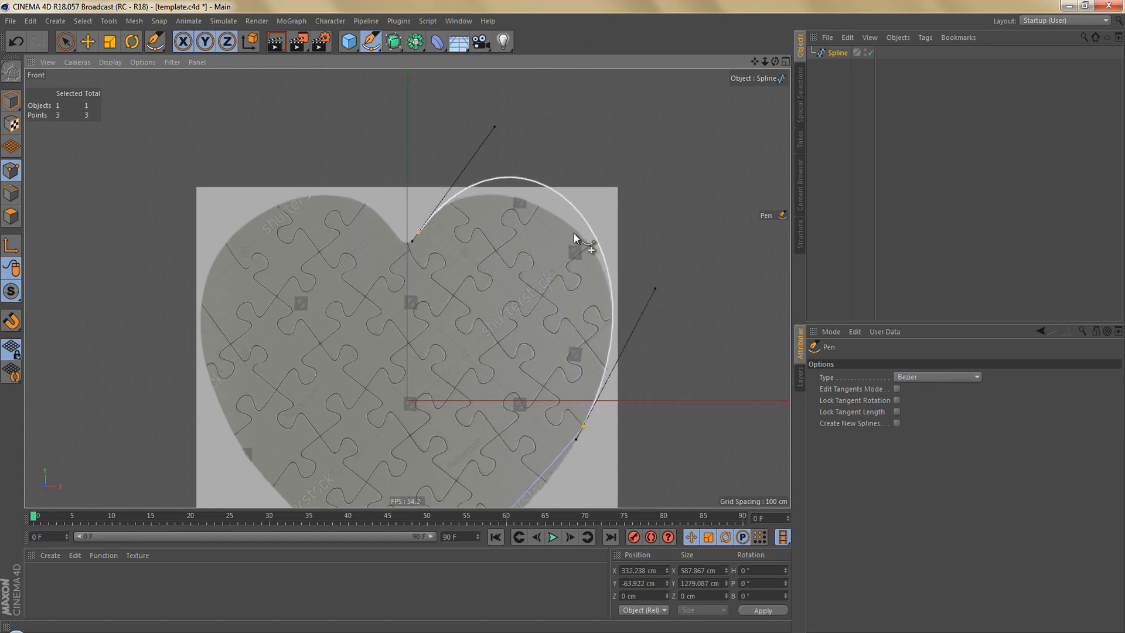
Step: Fine-tune the two tangent handles of the upper segment so the curve follows the right lobe's outline
scroll(575, 232, up, 4)
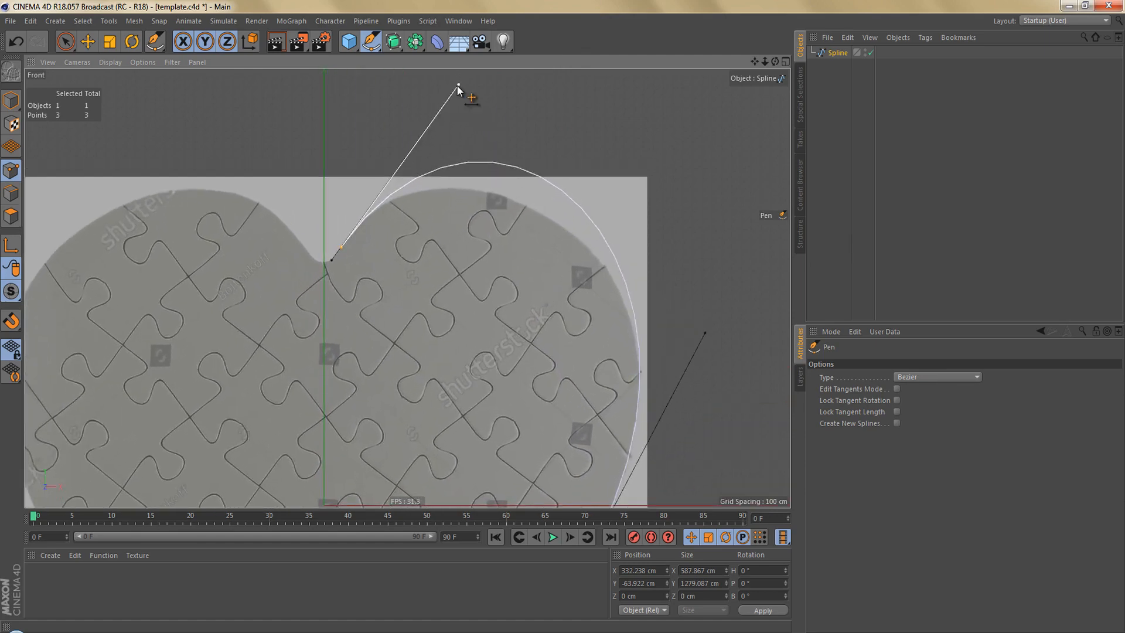
drag(457, 86, 427, 121)
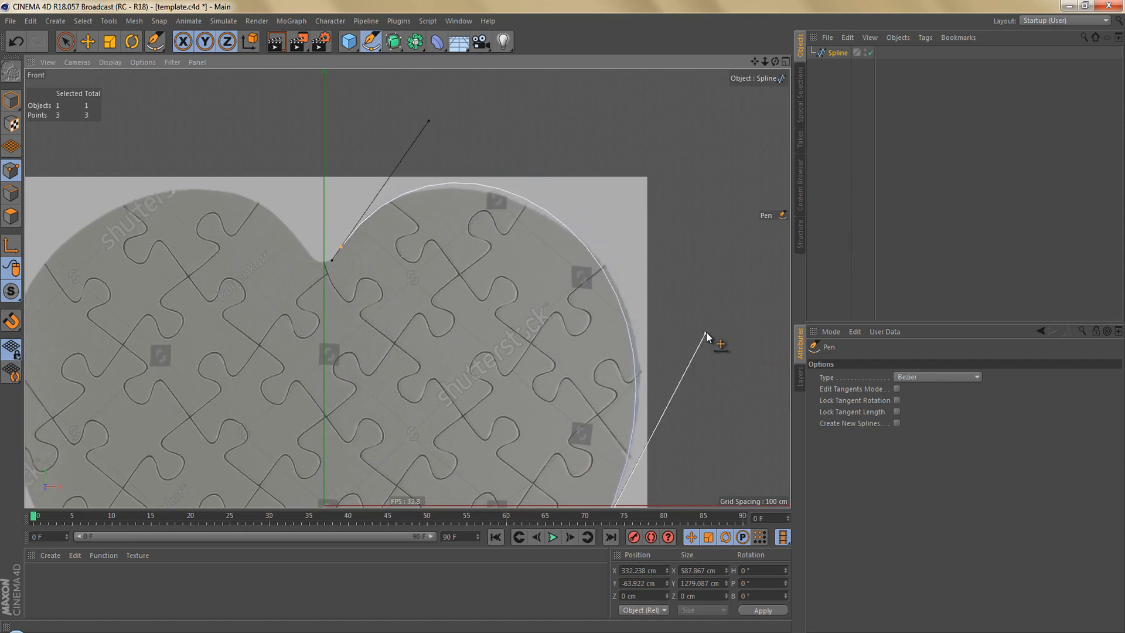
drag(706, 332, 711, 320)
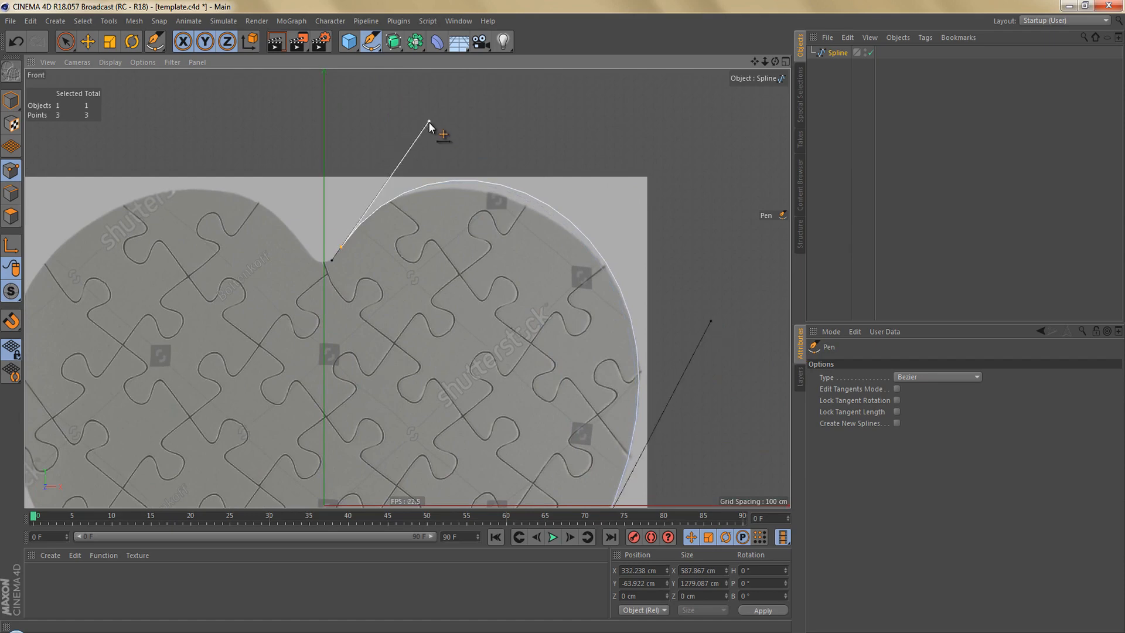
drag(429, 121, 416, 128)
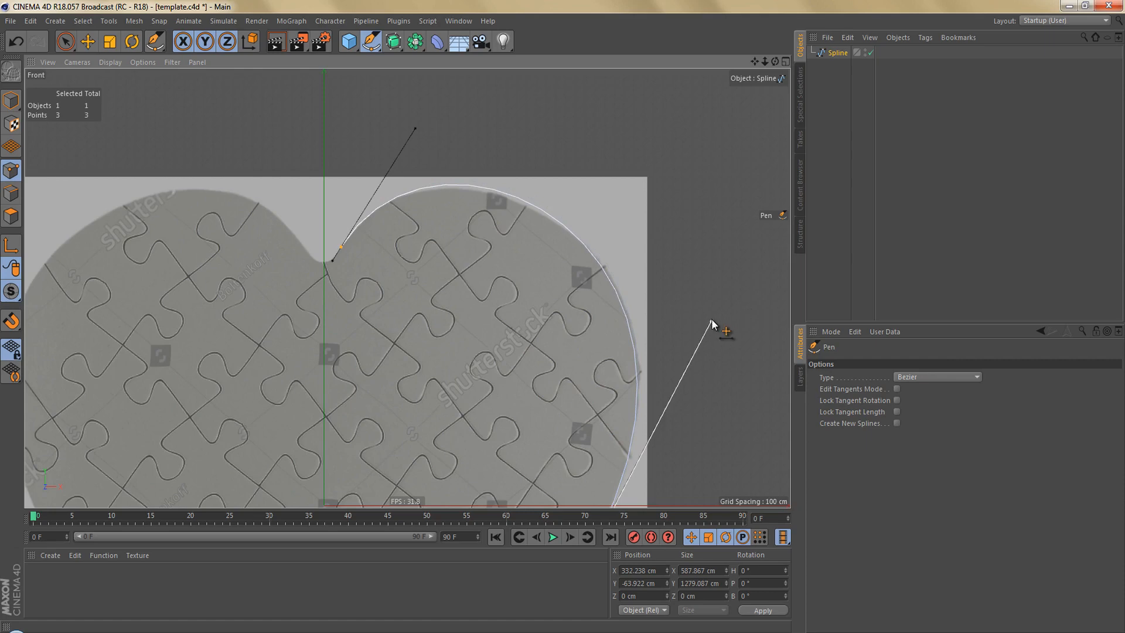
drag(713, 319, 716, 314)
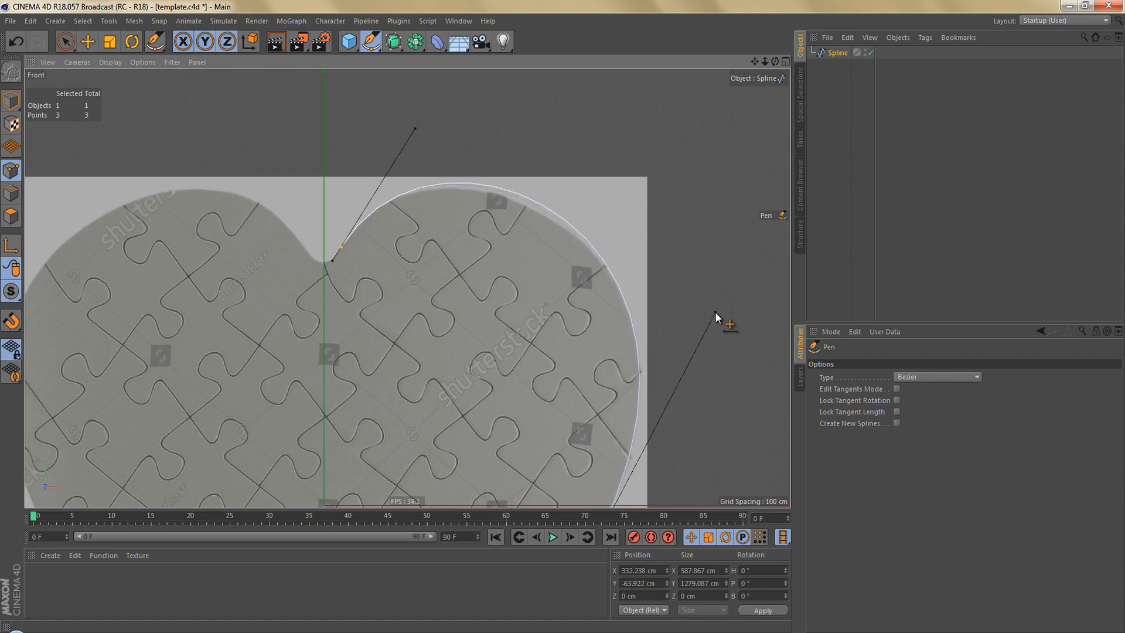
scroll(597, 234, down, 2)
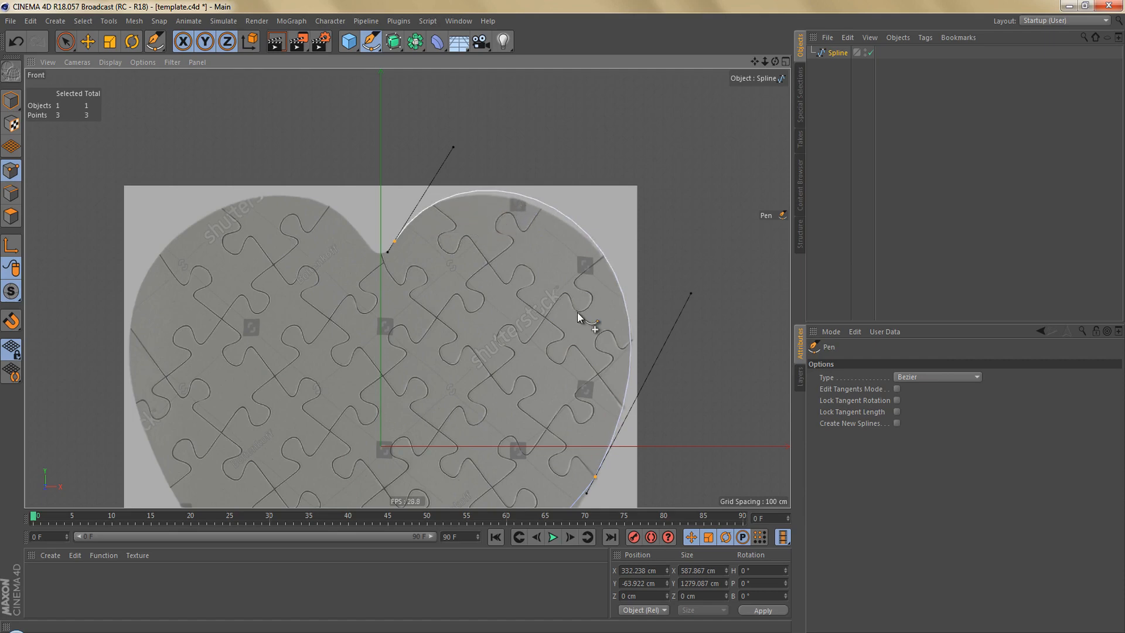
Step: Enable Lock Tangent Rotation and lengthen the second point's lower tangent to fit the heart's lower right edge
alt+middle_drag(586, 331, 600, 155)
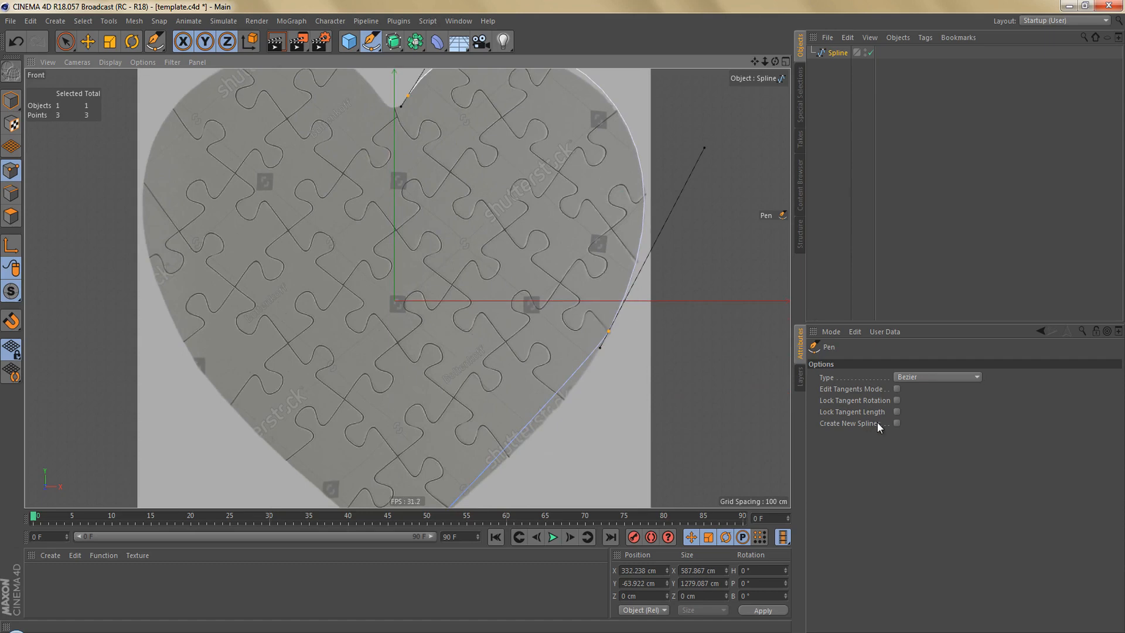
click(863, 399)
click(897, 400)
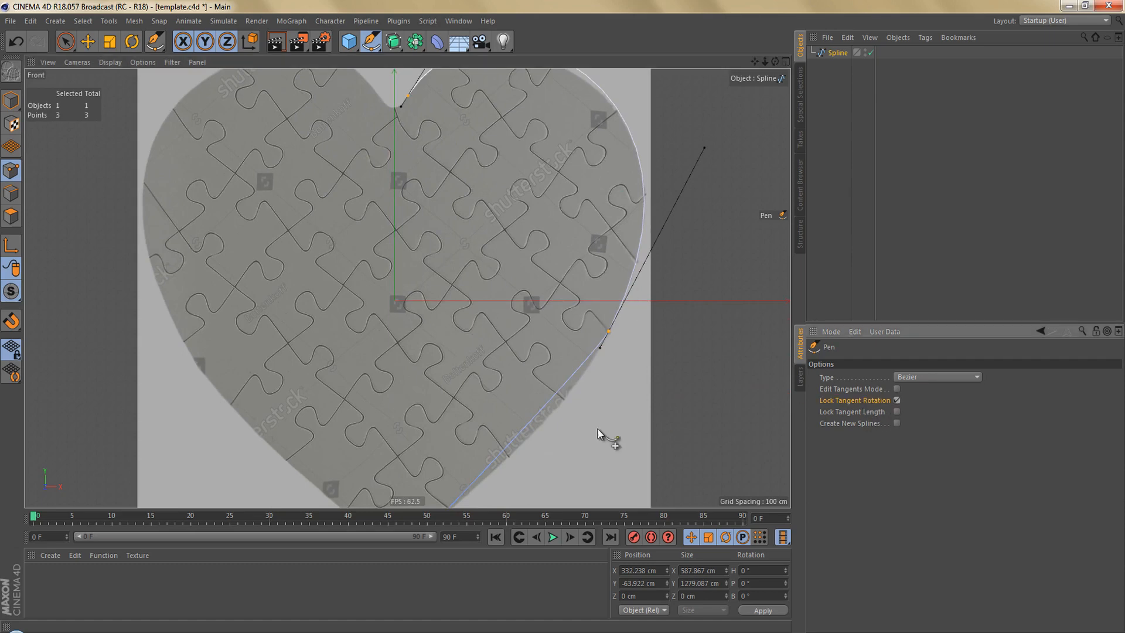
alt+middle_drag(586, 352, 592, 314)
scroll(589, 337, up, 1)
scroll(589, 337, up, 2)
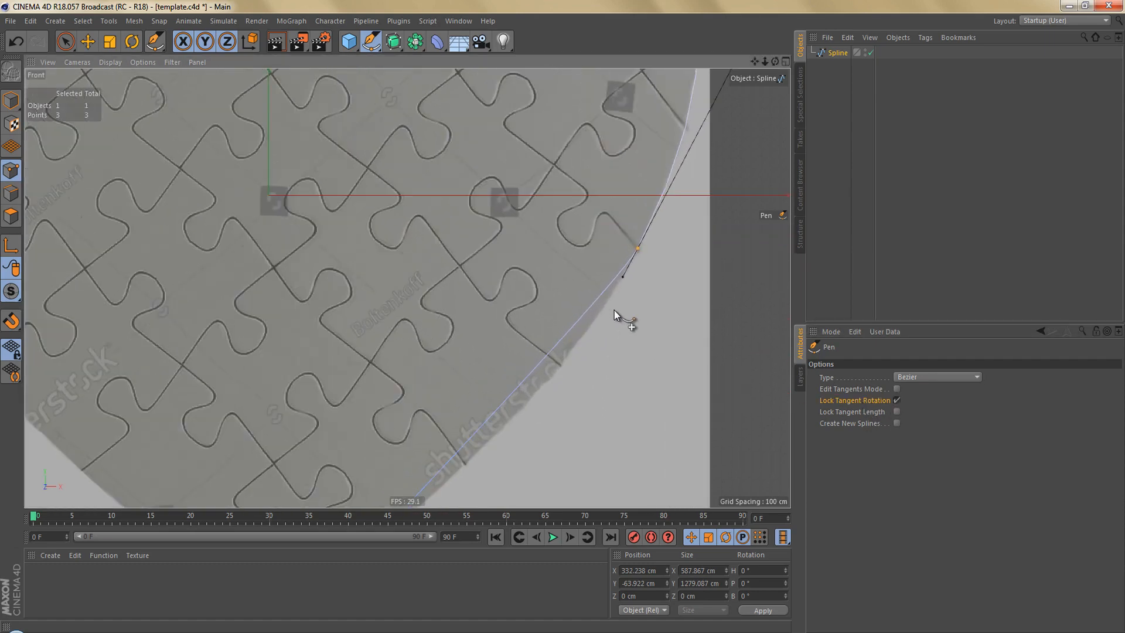
drag(623, 282, 562, 394)
Step: Disable Lock Tangent Rotation and rotate the bottom point's upper tangent to line up with the spline segment above it
alt+middle_drag(603, 321, 665, 170)
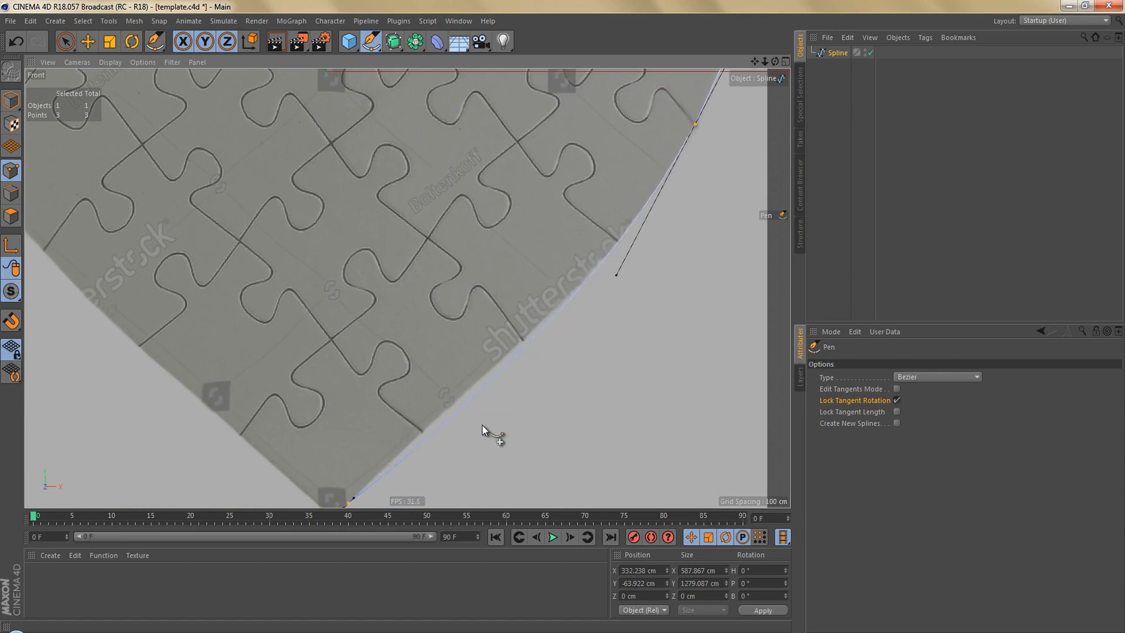
alt+middle_drag(483, 425, 570, 299)
alt+right_drag(421, 388, 536, 353)
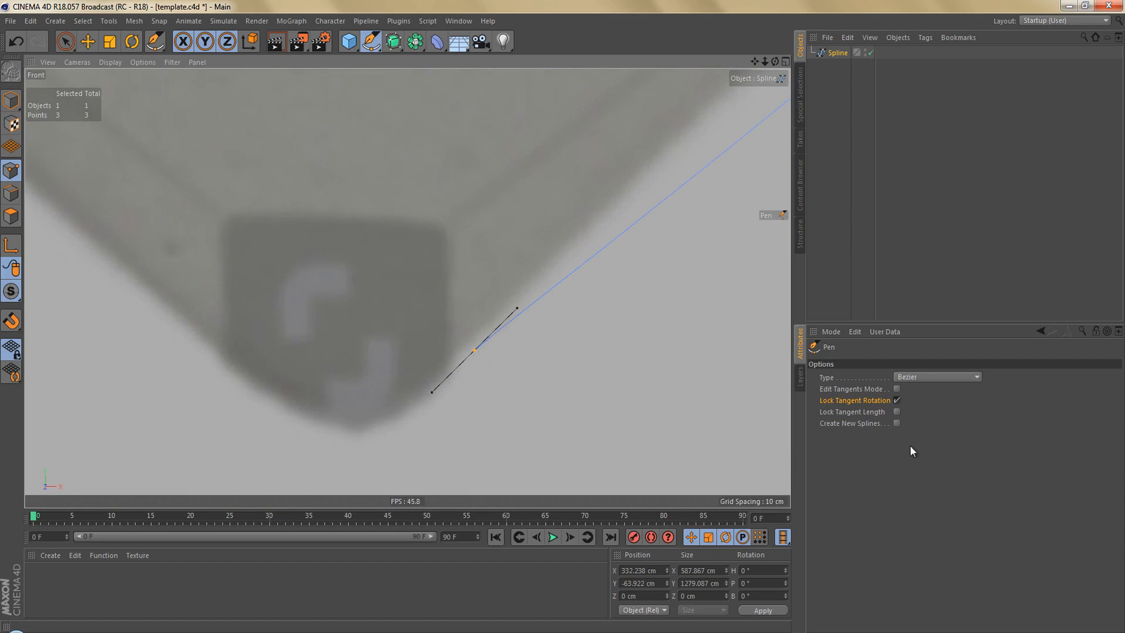
click(897, 401)
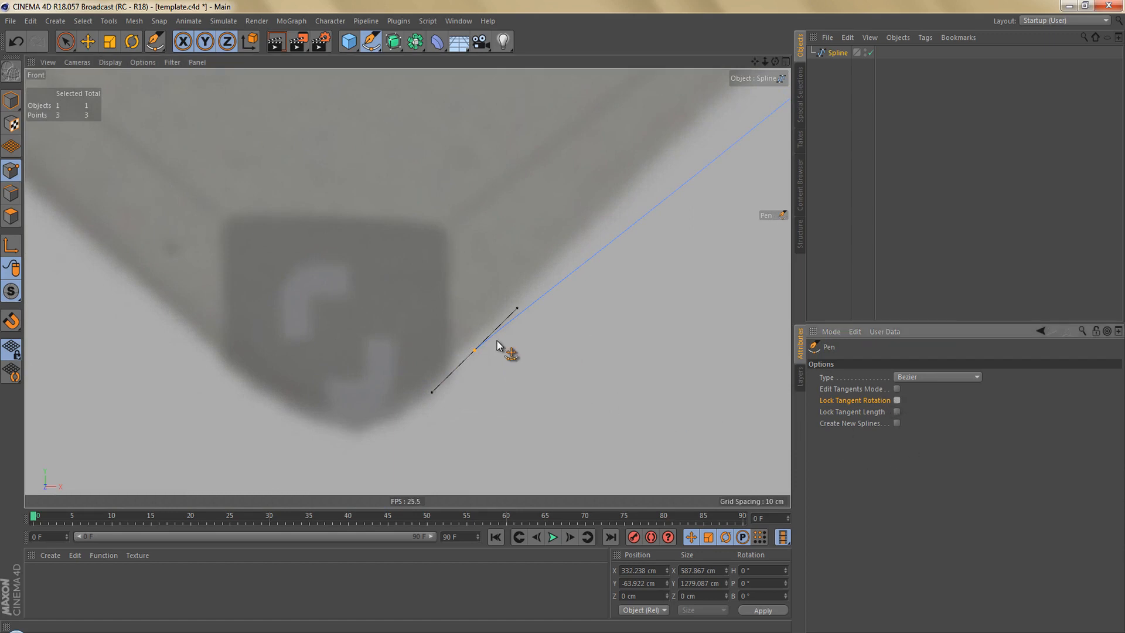
alt+right_drag(497, 340, 551, 314)
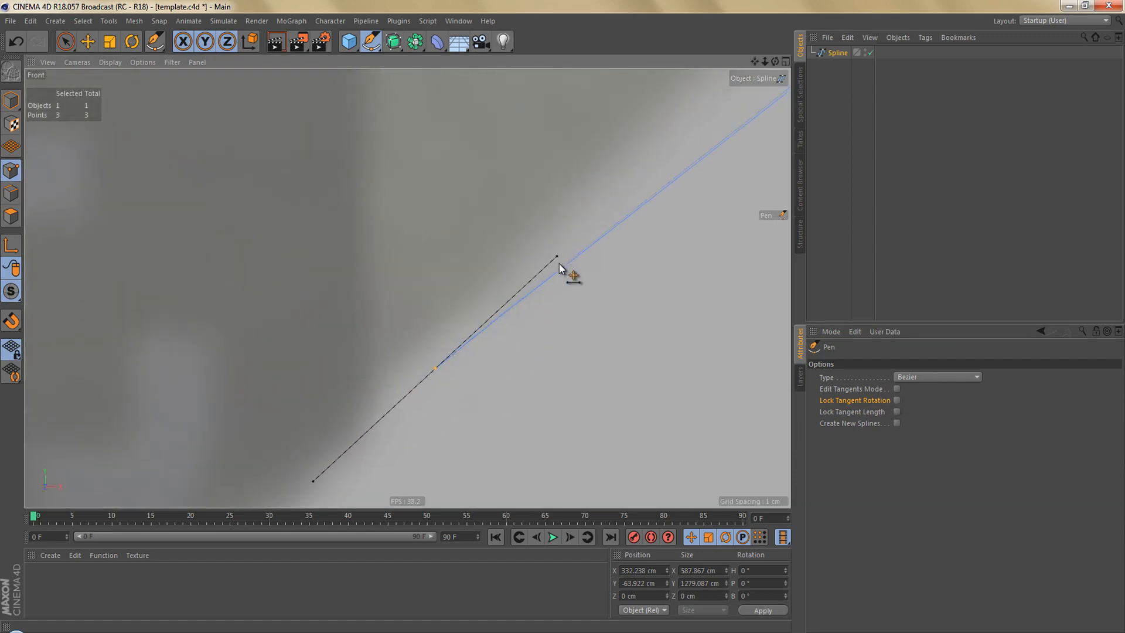
drag(559, 264, 563, 275)
alt+right_drag(562, 274, 629, 261)
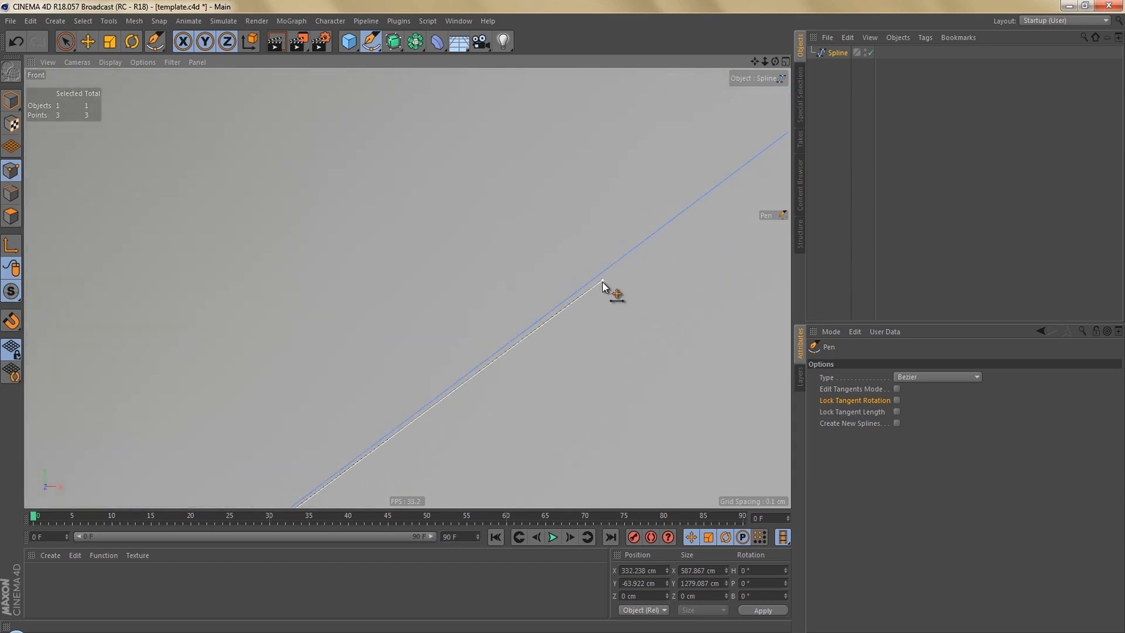
drag(602, 283, 600, 273)
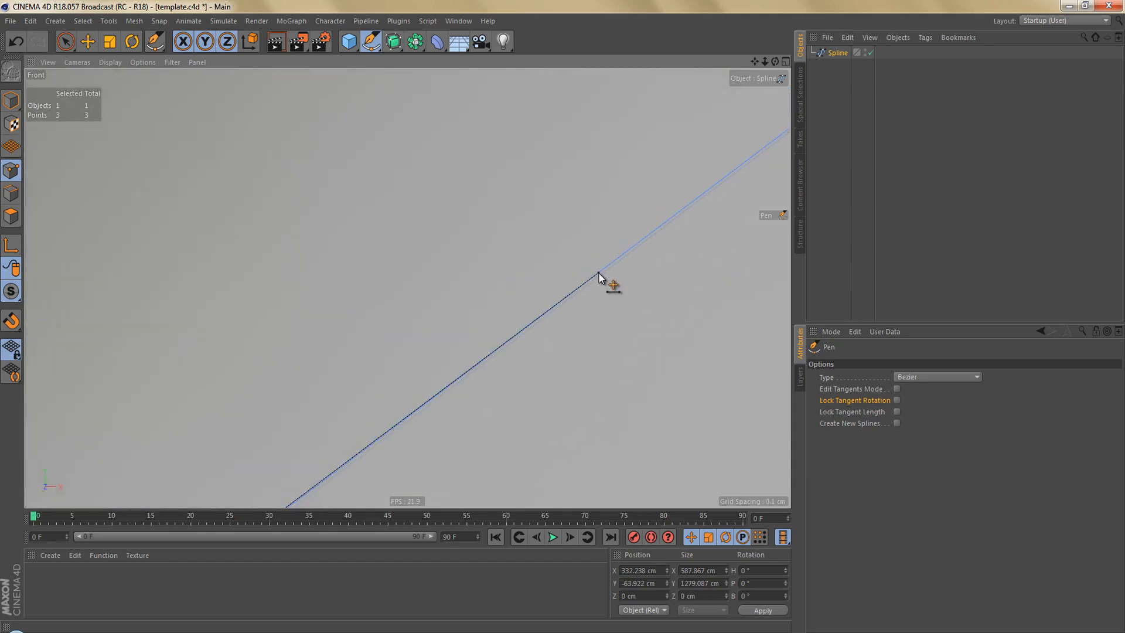
Step: Add a MagicMirrorSpline object and make the half-heart spline its child to mirror it across the vertical axis
alt+right_drag(558, 300, 371, 461)
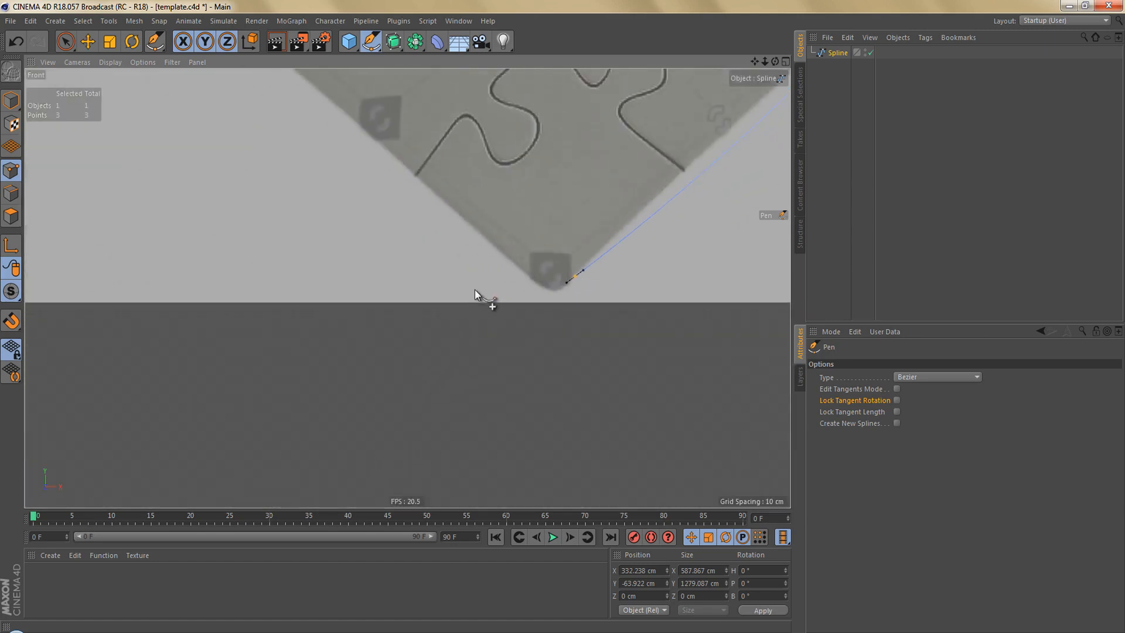
alt+middle_drag(474, 290, 406, 481)
alt+right_drag(429, 342, 351, 427)
alt+middle_drag(437, 274, 423, 318)
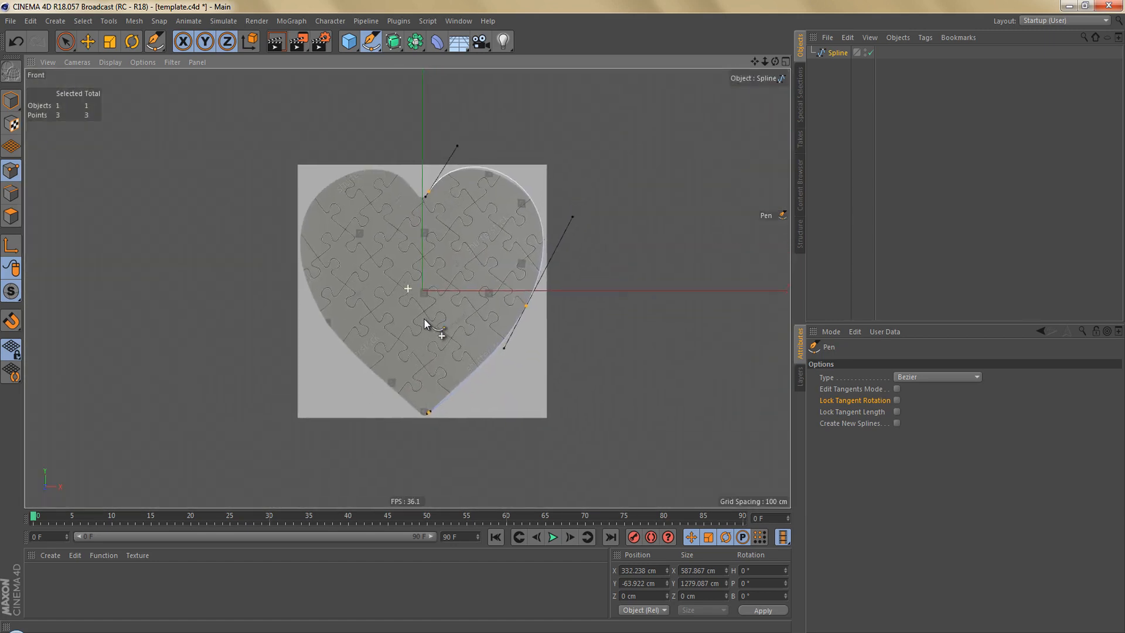
alt+right_drag(424, 318, 452, 264)
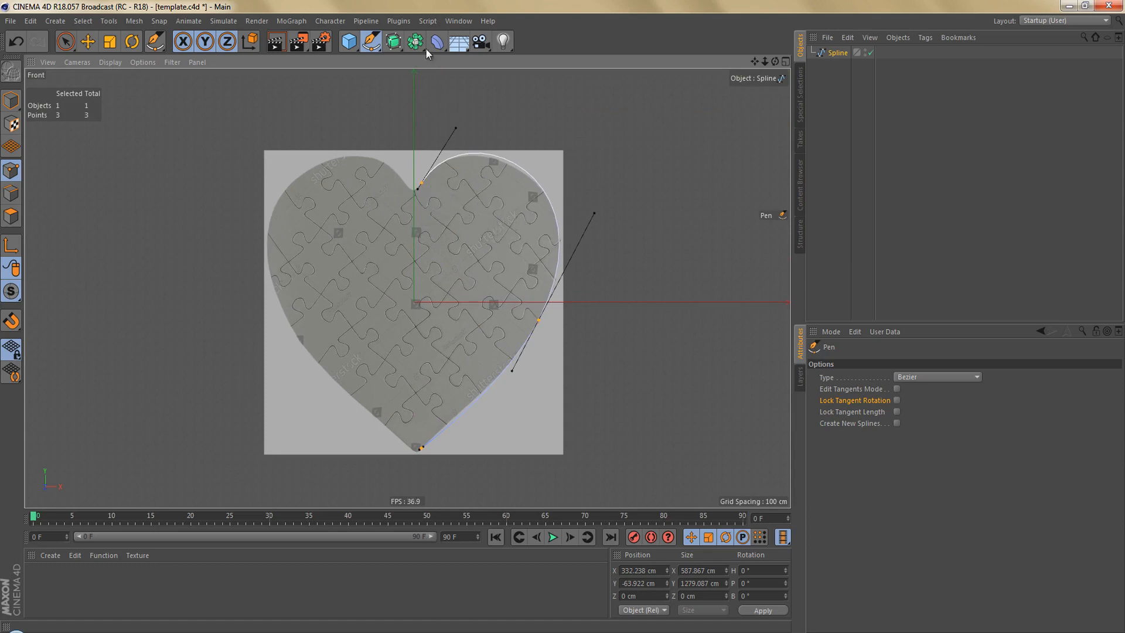
click(402, 23)
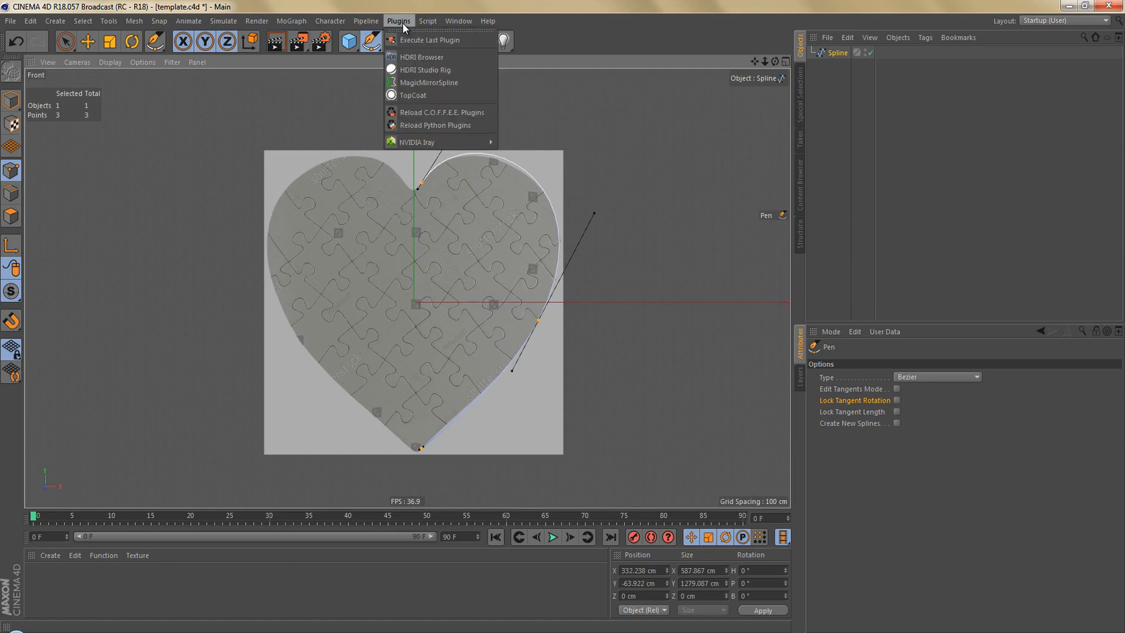
click(439, 83)
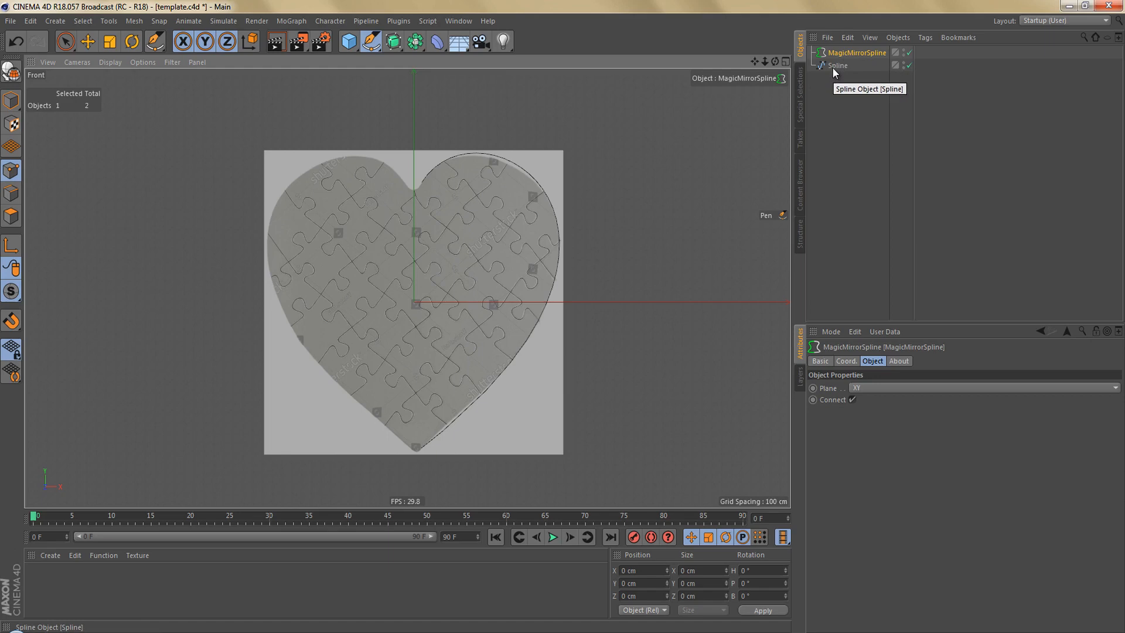
mouse_move(835, 66)
mouse_down()
mouse_move(852, 57)
mouse_move(844, 50)
mouse_up()
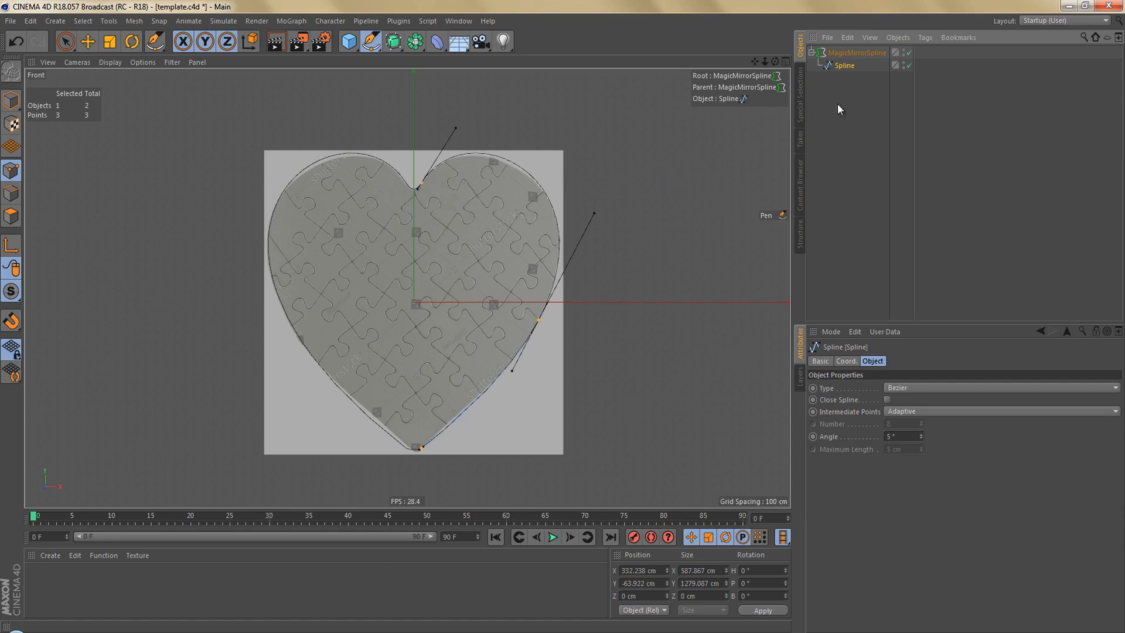
Step: Add an Extrude generator as parent of the MagicMirrorSpline and render the Front view to preview the heart
click(849, 54)
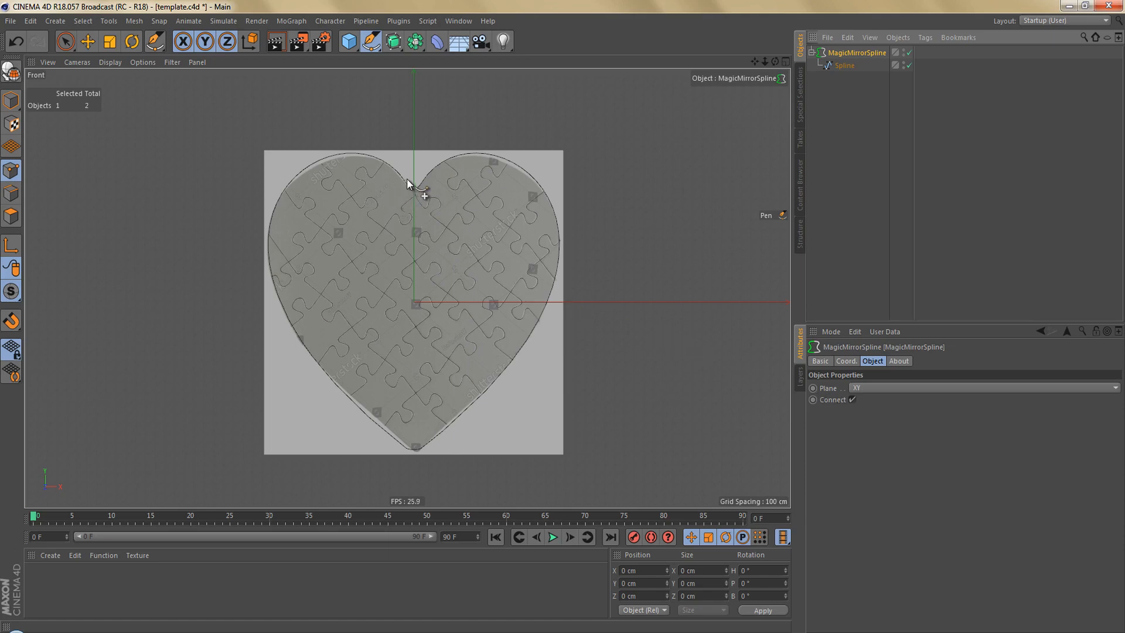
scroll(417, 182, up, 5)
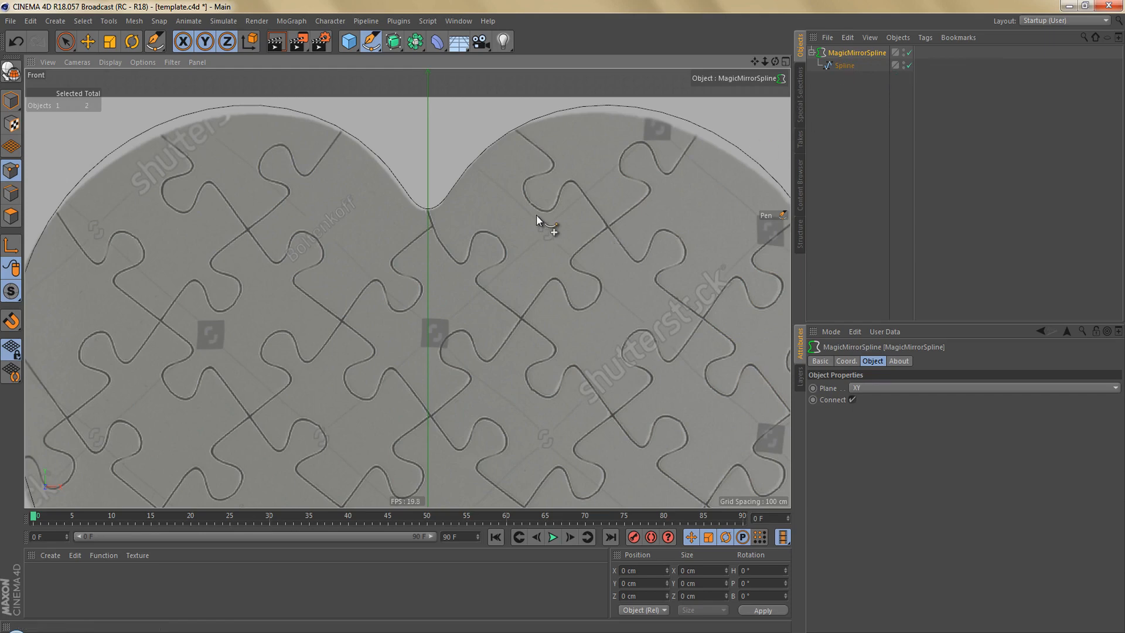
scroll(526, 202, down, 5)
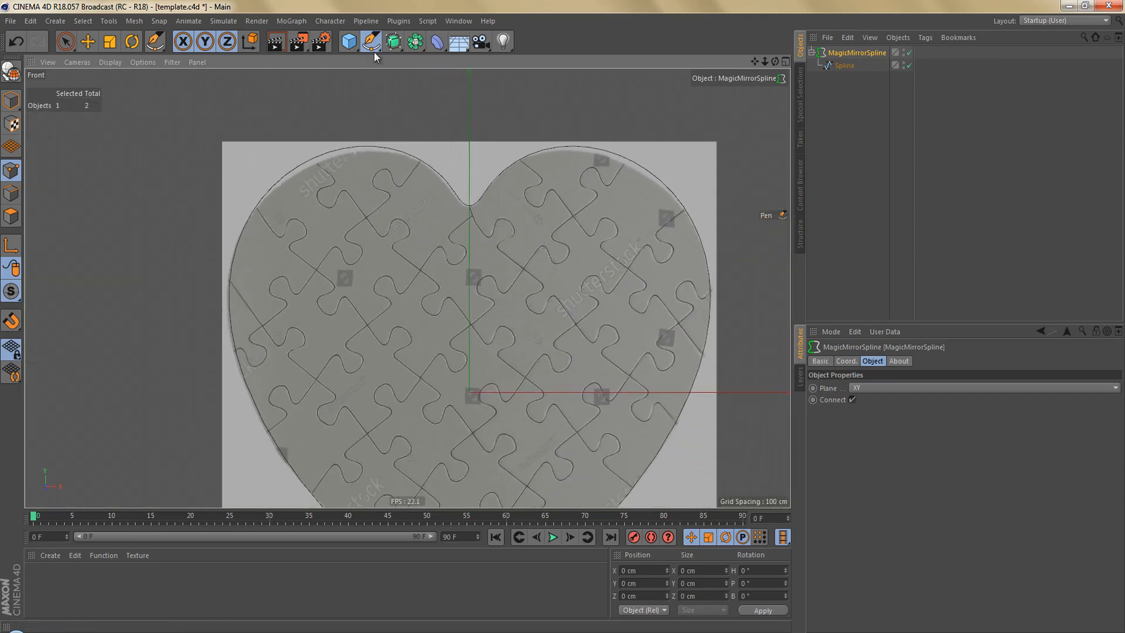
drag(397, 46, 542, 60)
scroll(551, 258, up, 2)
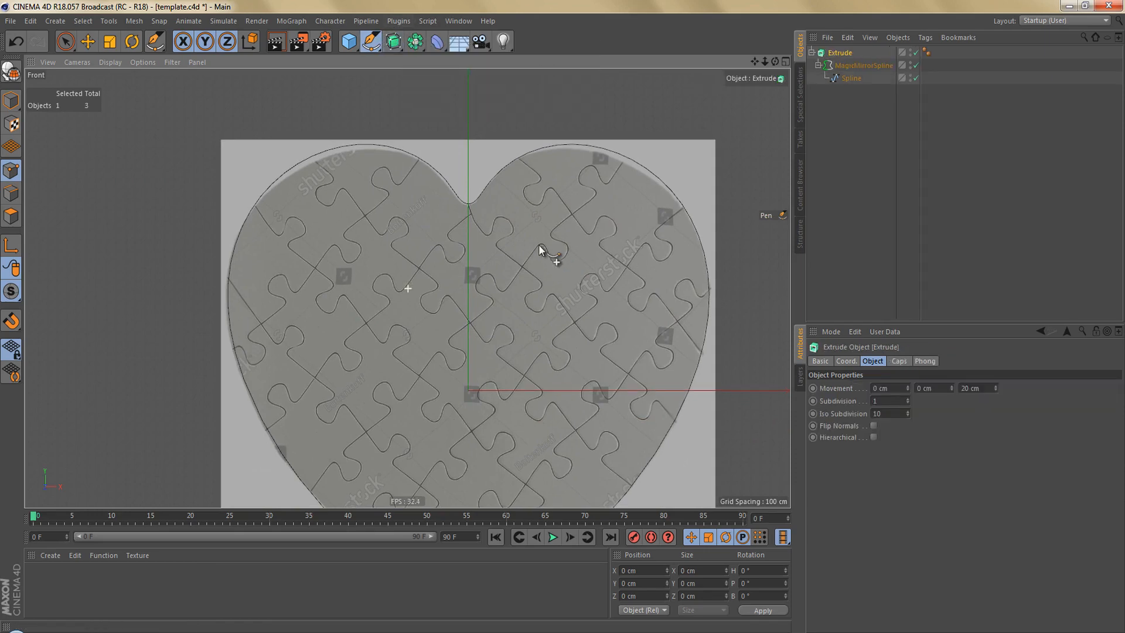
scroll(501, 225, down, 3)
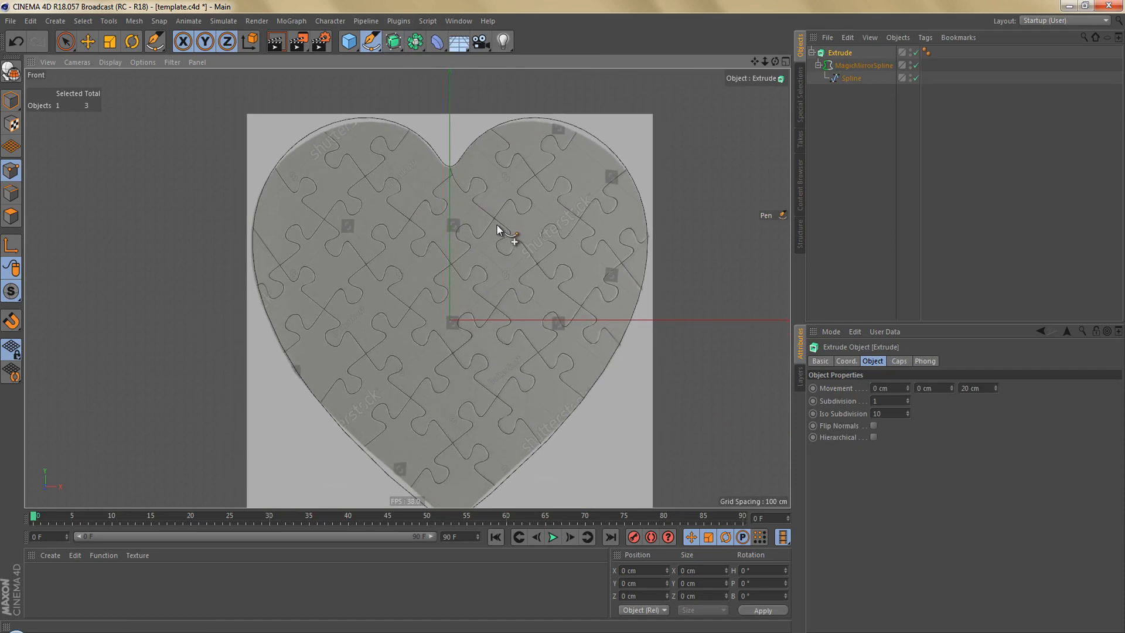
scroll(501, 221, down, 1)
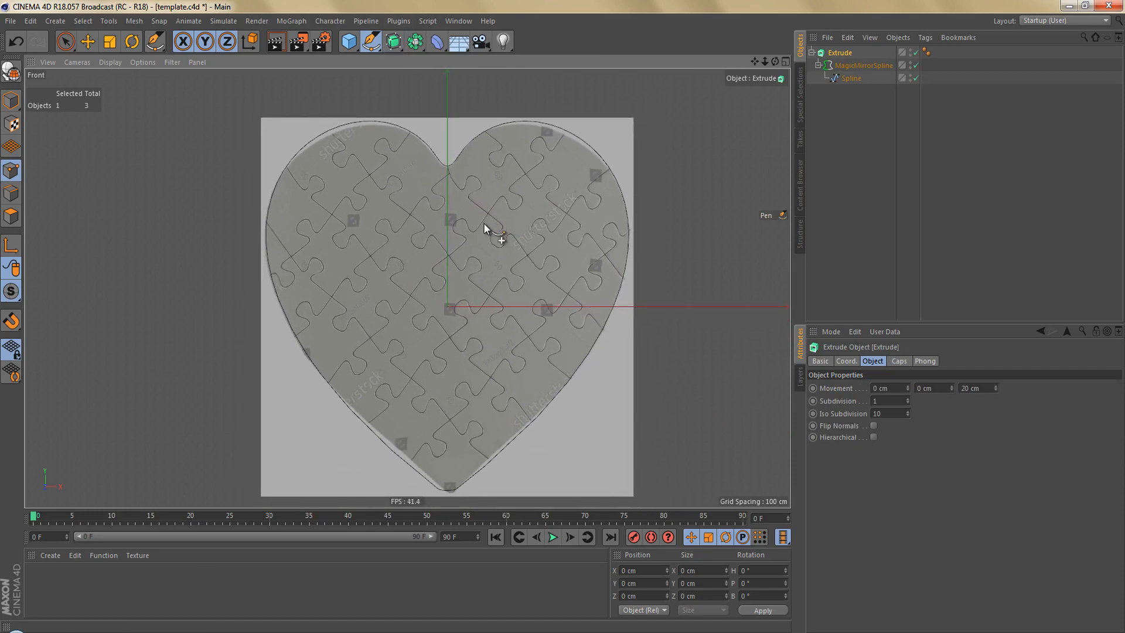
key(ctrl+r)
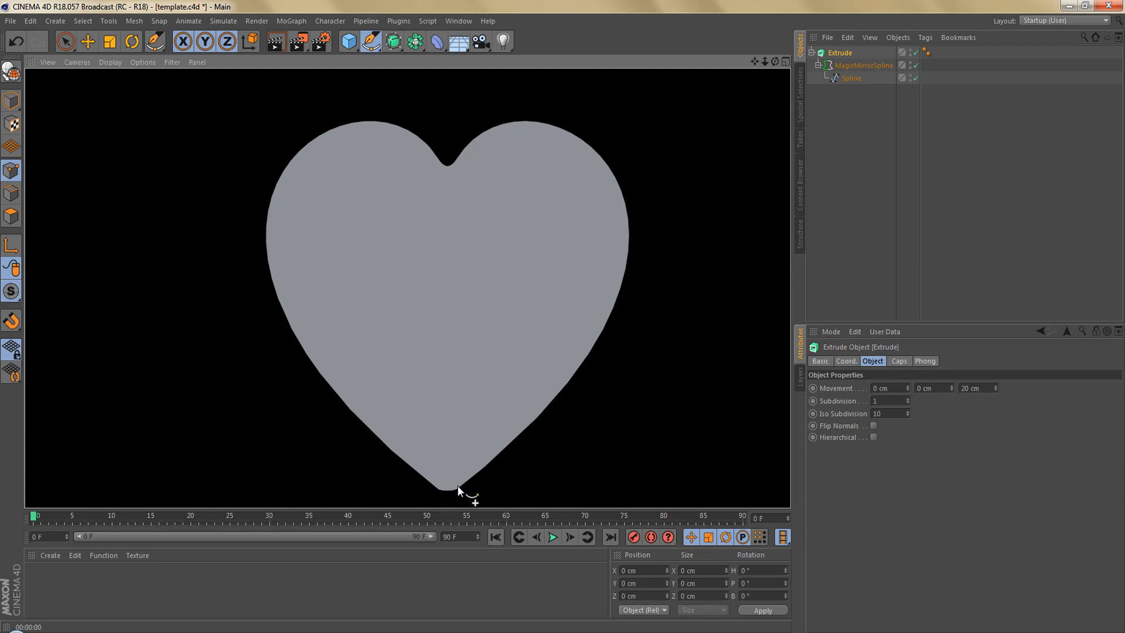
Step: Enable Lock Tangent Rotation, lengthen the child spline's lower tangent at the bottom point to sharpen the heart's tip, and render the view again
scroll(492, 443, up, 3)
scroll(505, 365, up, 2)
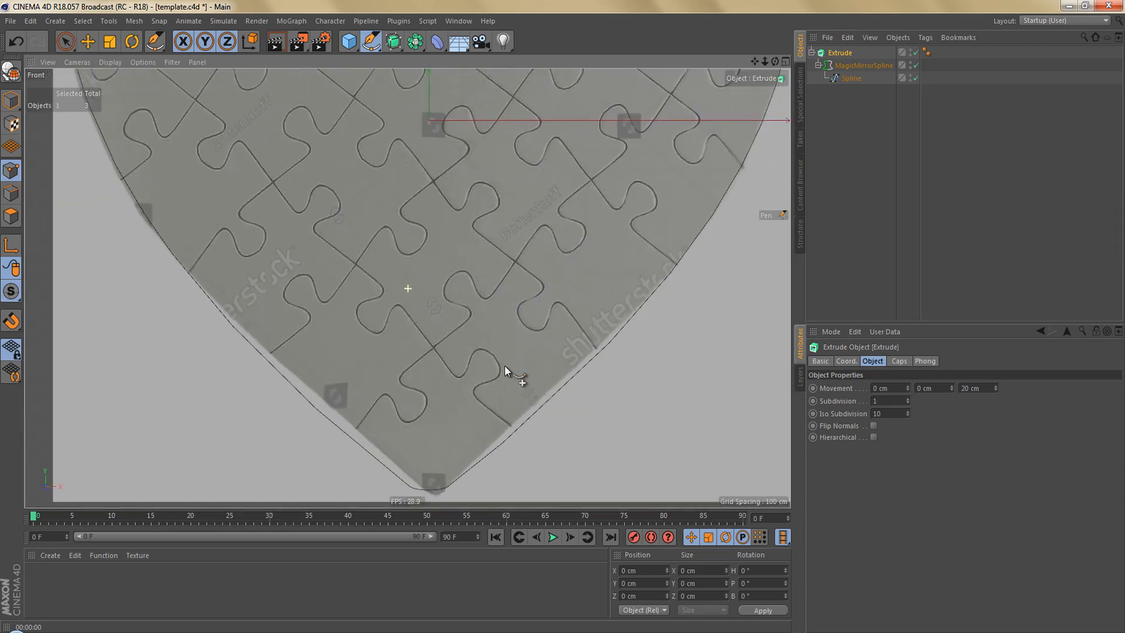
scroll(476, 428, down, 2)
scroll(512, 411, up, 3)
scroll(511, 411, up, 1)
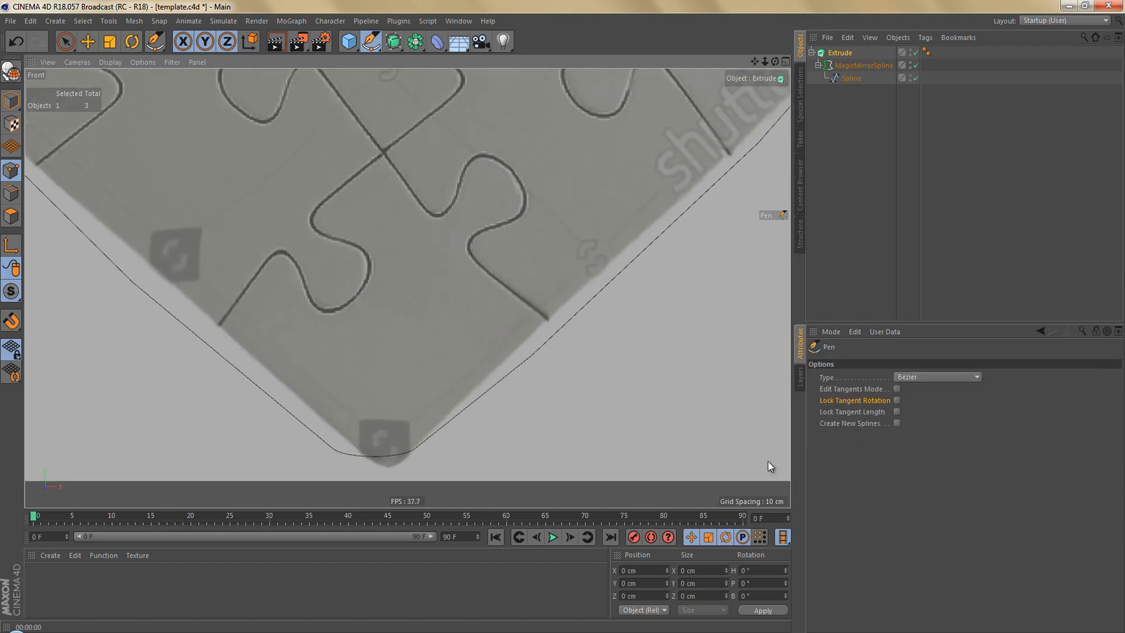
click(895, 401)
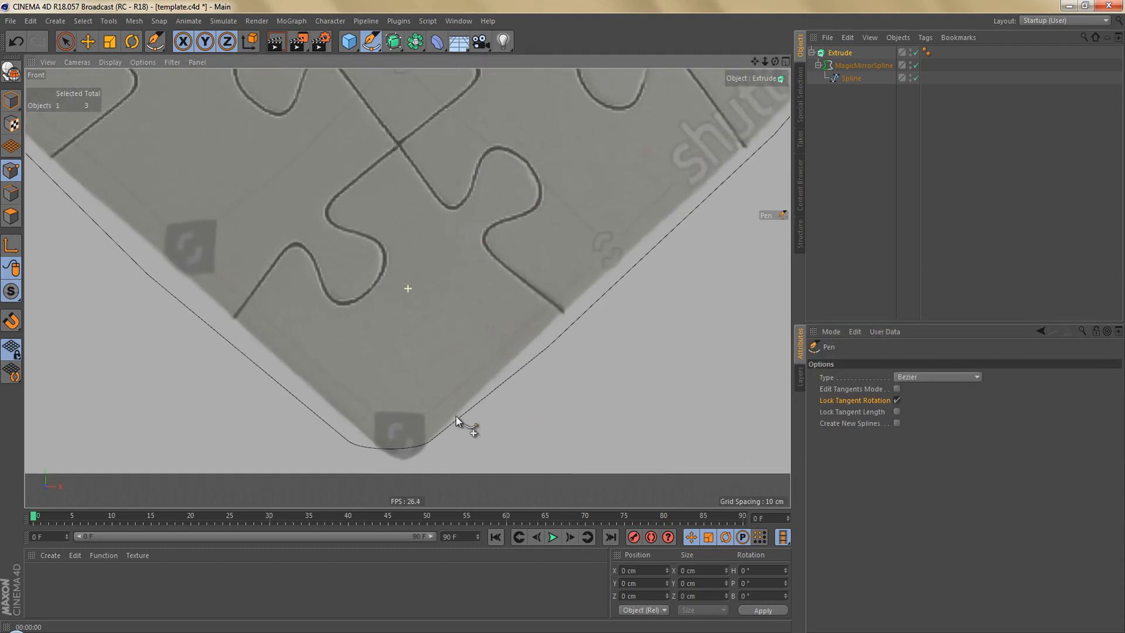
alt+middle_drag(456, 416, 482, 404)
click(851, 80)
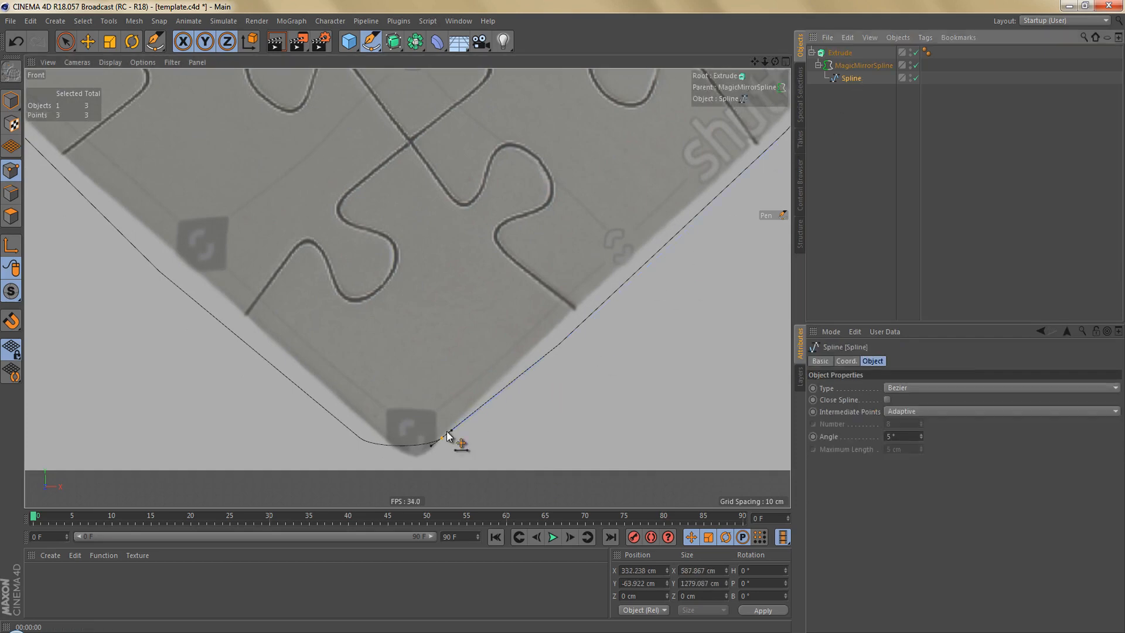
scroll(445, 446, up, 3)
alt+middle_drag(488, 434, 434, 434)
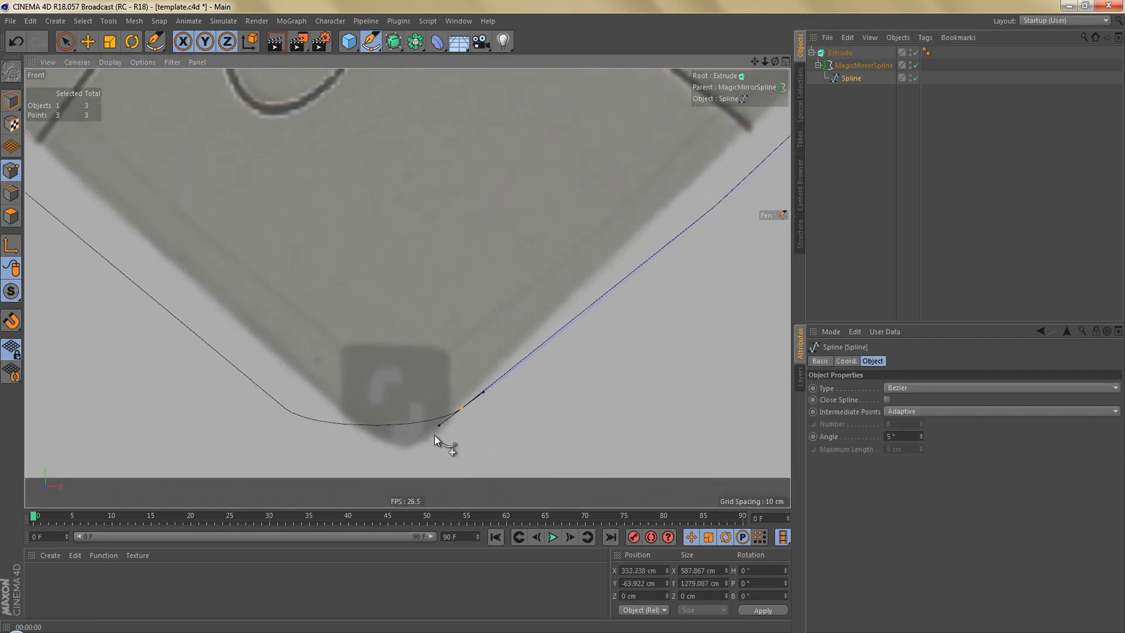
drag(440, 427, 412, 459)
scroll(451, 427, down, 1)
scroll(405, 484, down, 4)
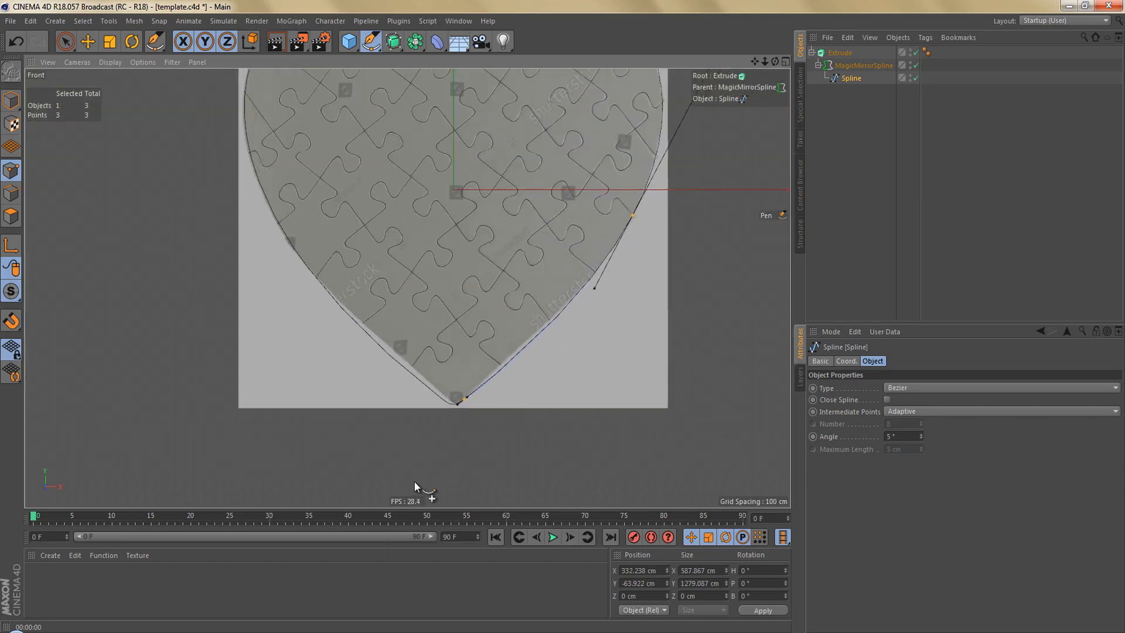
key(ctrl+r)
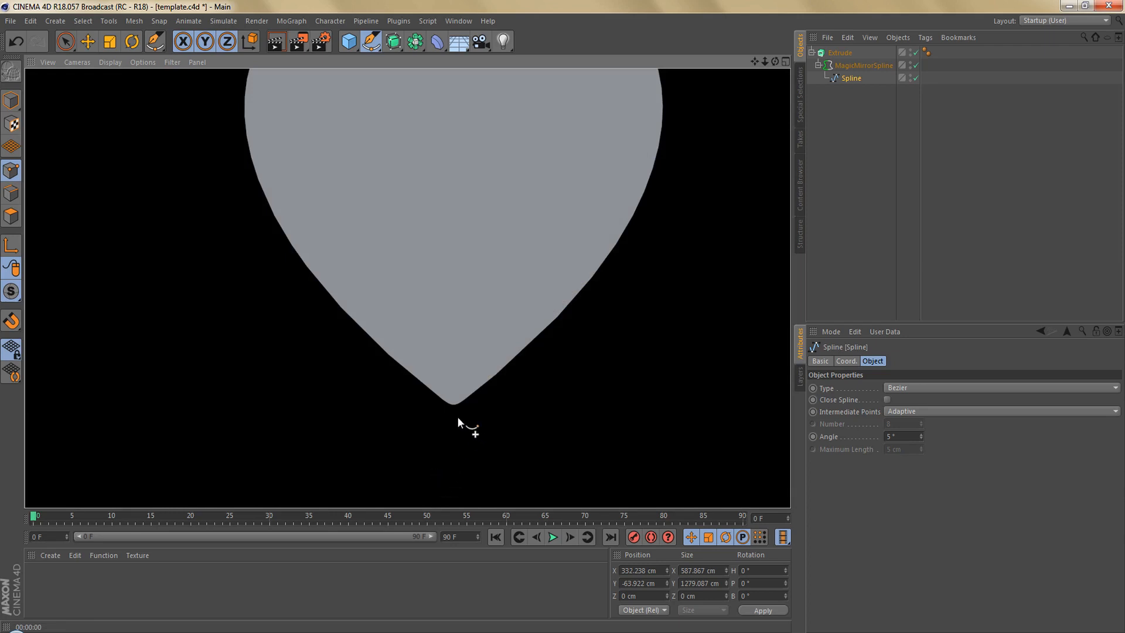
Step: Move the MagicMirrorSpline out of the Extrude generator and convert it into a single editable spline
alt+right_drag(458, 416, 437, 433)
alt+middle_drag(475, 357, 452, 393)
alt+right_drag(498, 313, 512, 317)
drag(850, 65, 845, 105)
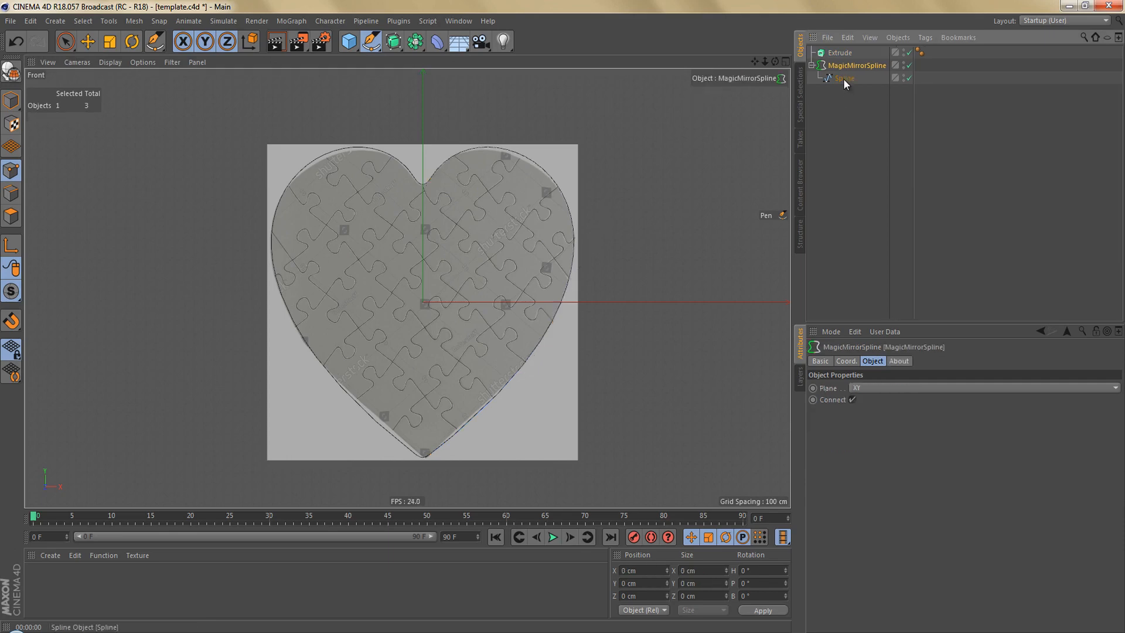
key(c)
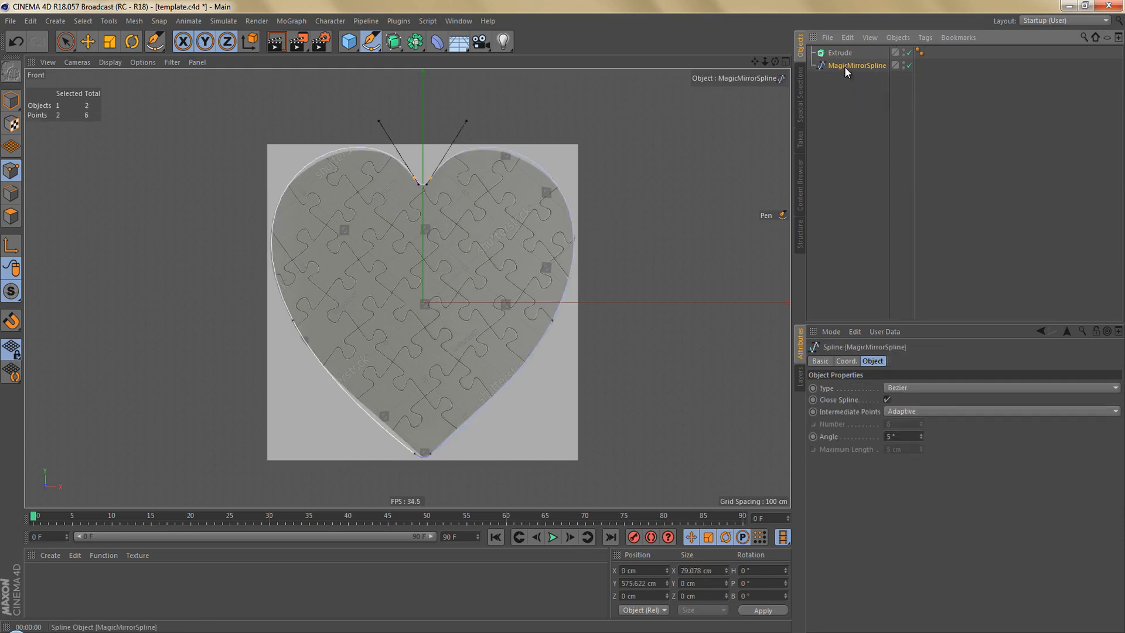
Step: Rename the converted spline to "heart outline"
double_click(845, 66)
text(heart)
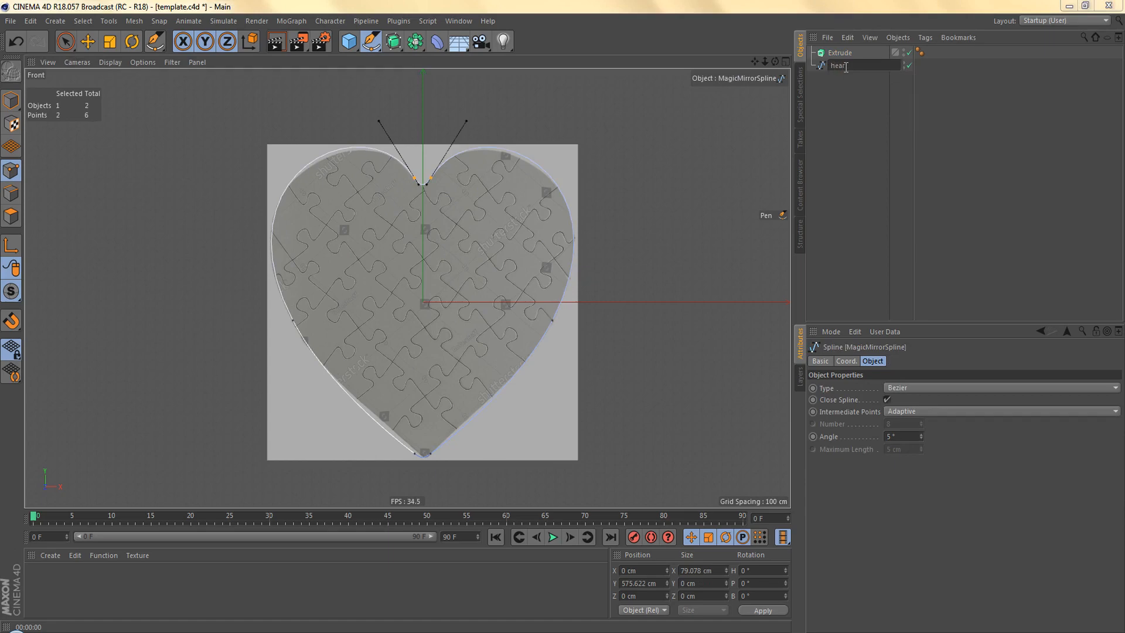
text( outline)
key(Return)
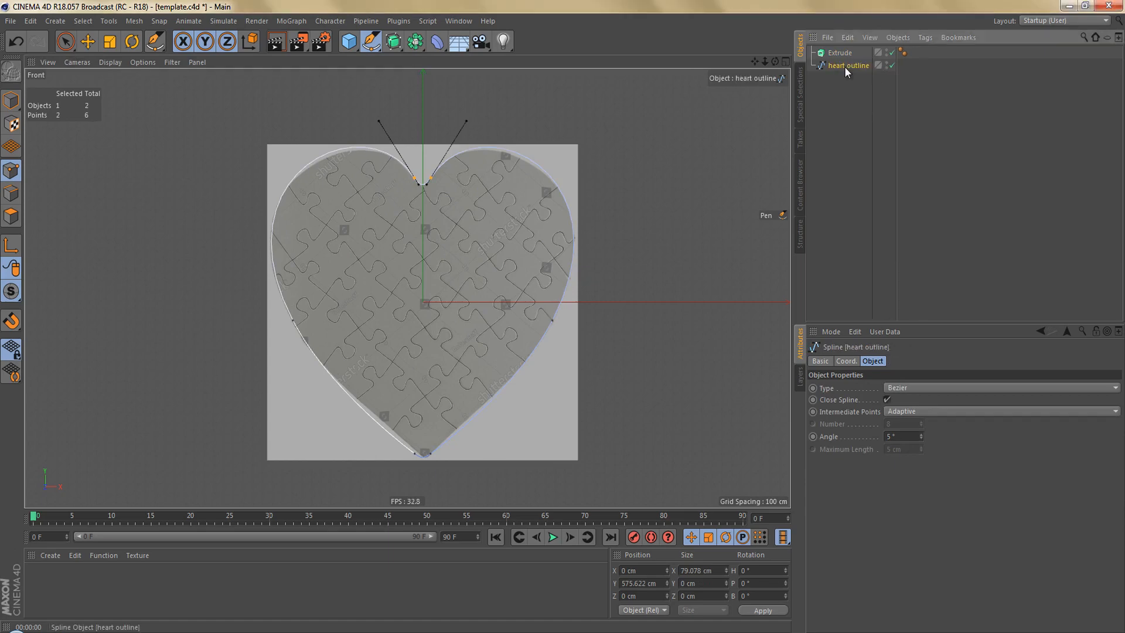